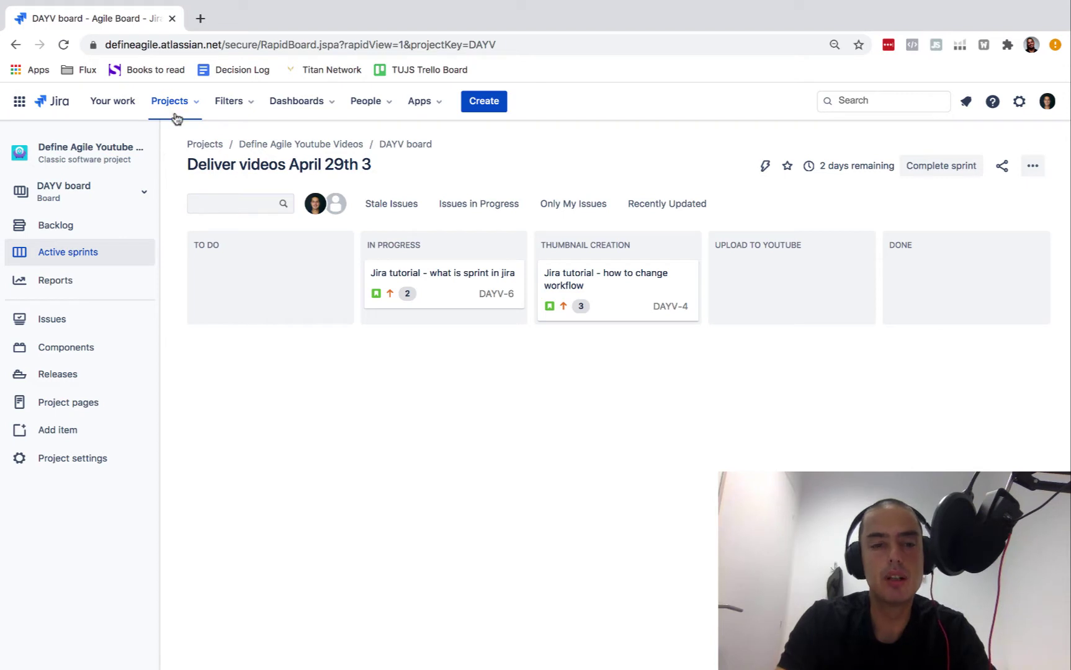
# Open the advanced issue search in JQL mode, showing 'order by created DESC'.
pyautogui.click(243, 110)
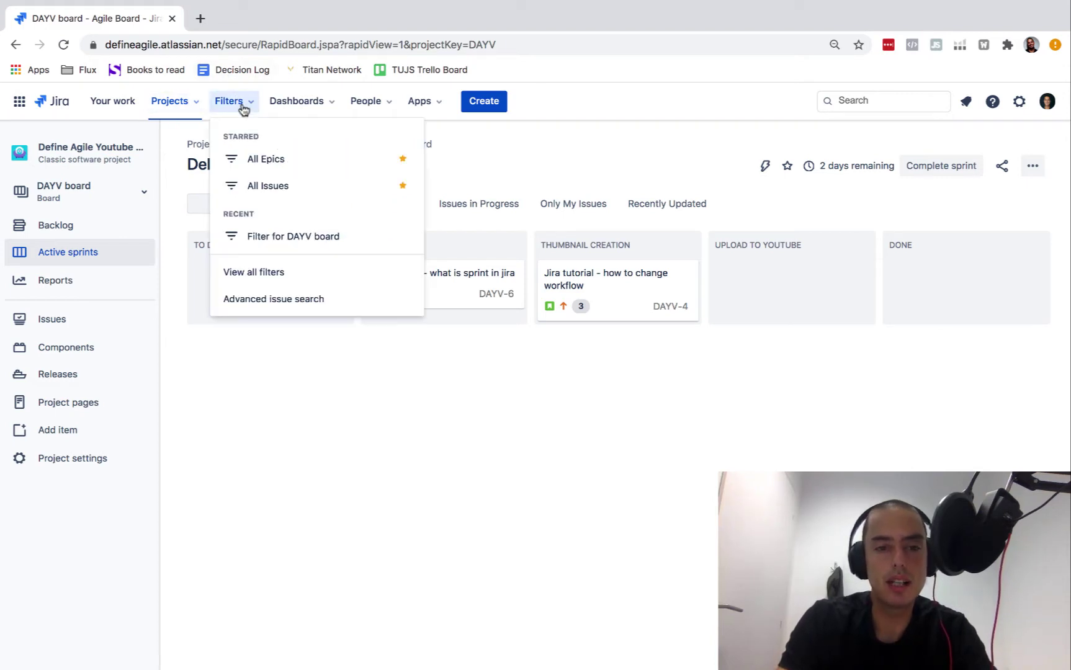
pyautogui.click(272, 300)
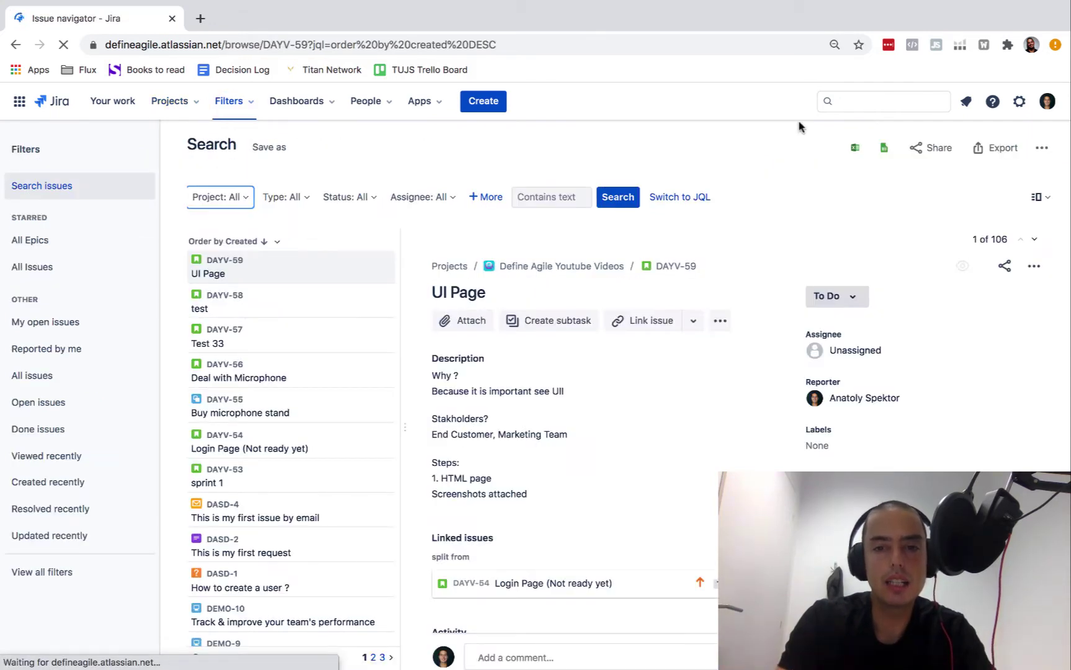
pyautogui.click(682, 197)
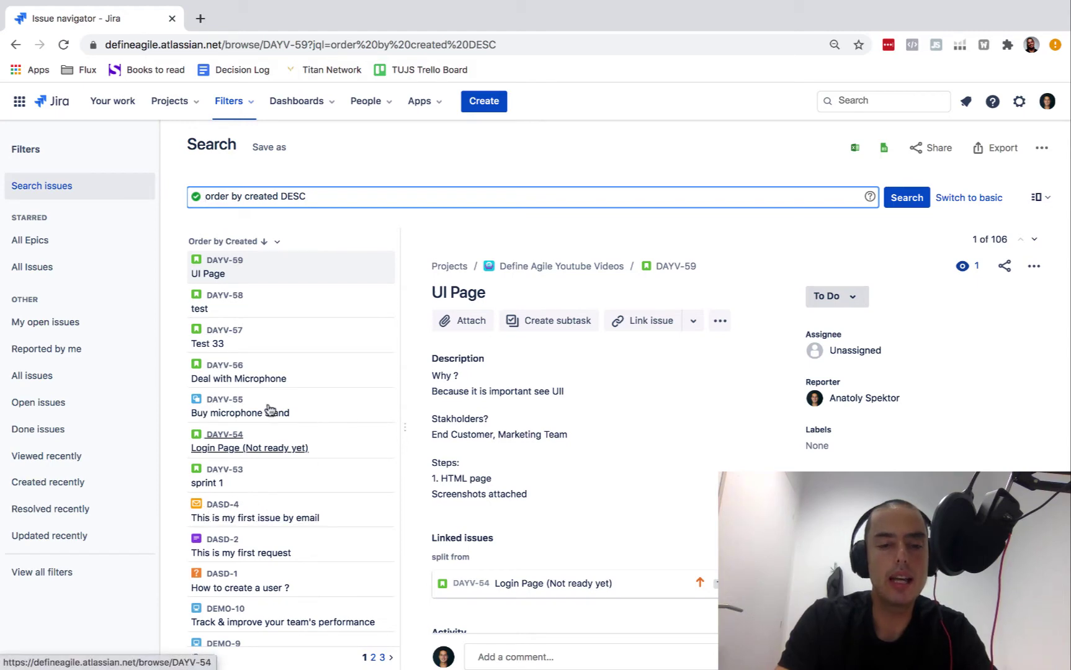
# Prefix the JQL with project = "Define Agile Service Desk", add the missing space before order, and search.
pyautogui.click(206, 196)
pyautogui.write('project =')
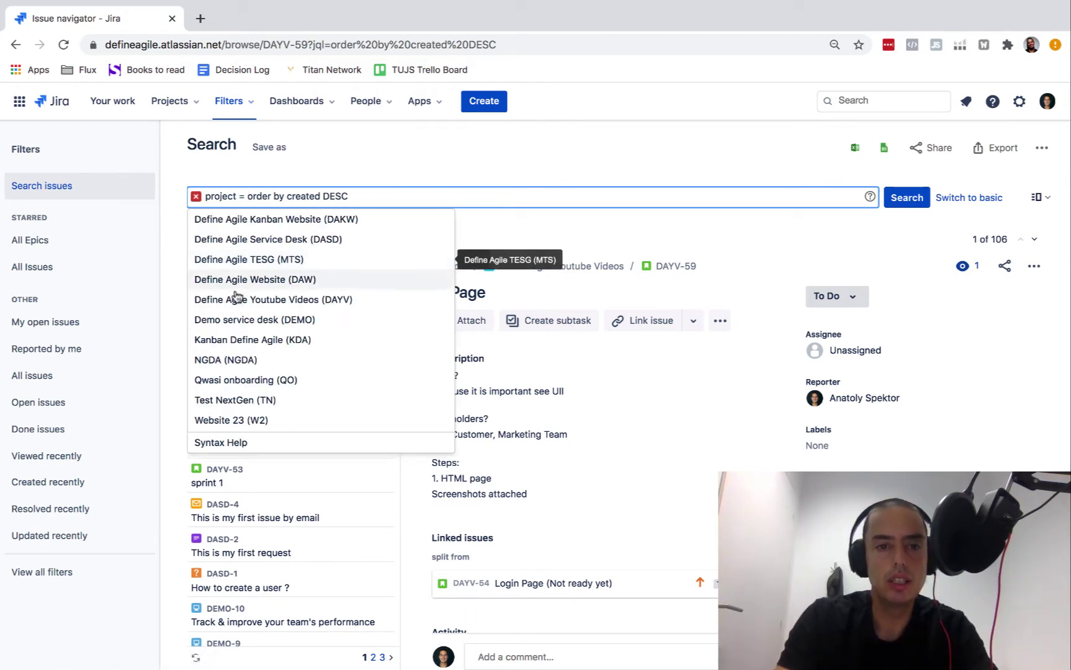
pyautogui.click(235, 239)
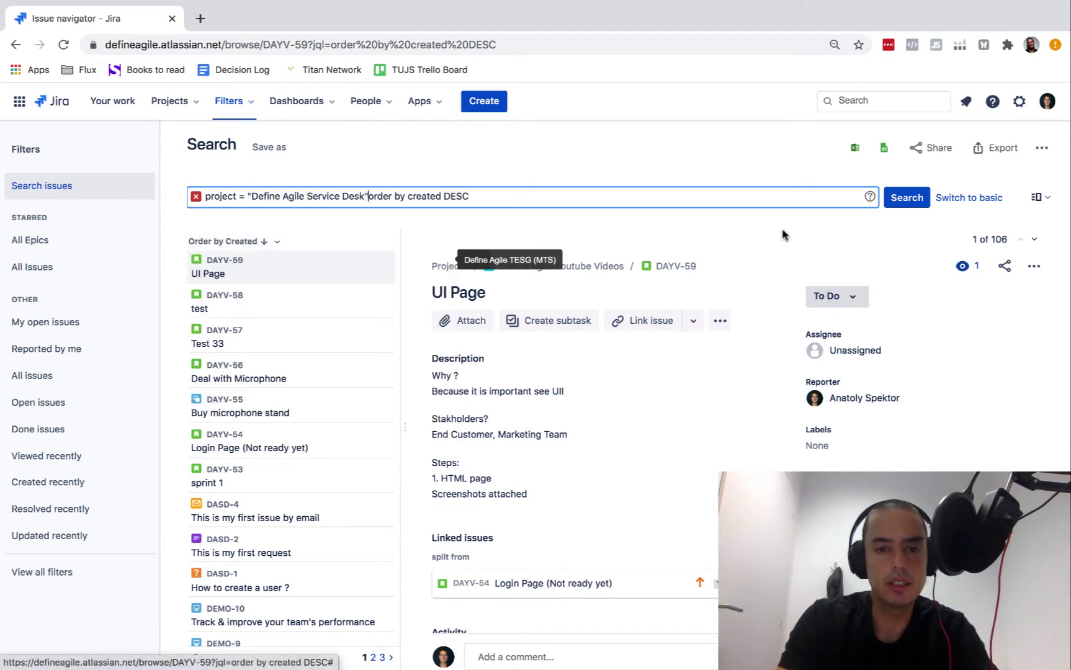
pyautogui.click(905, 197)
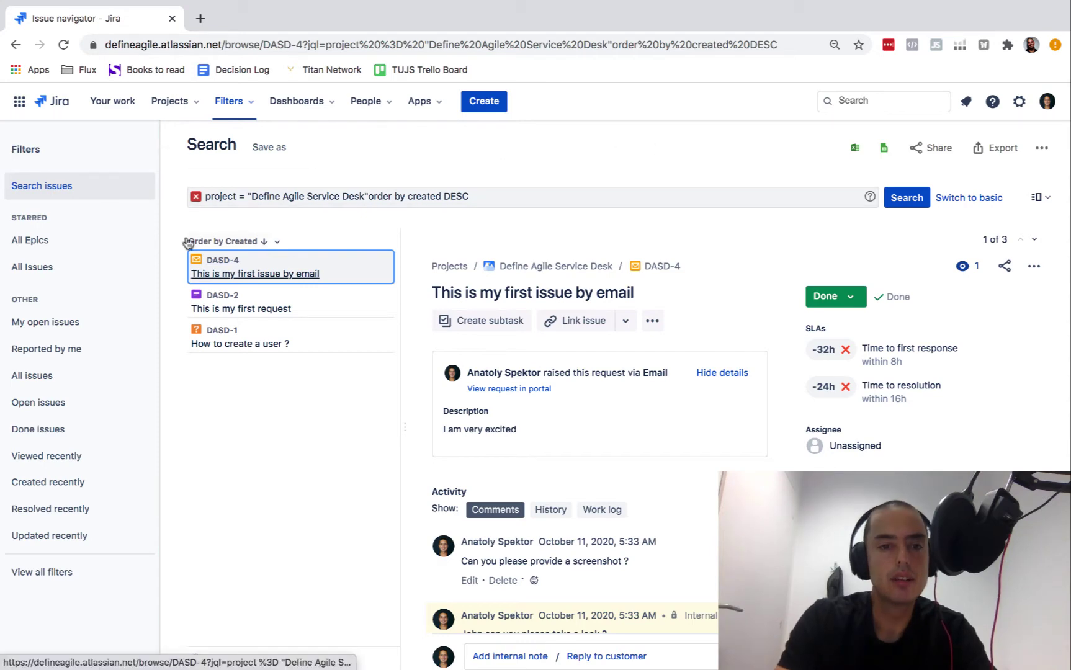
pyautogui.moveTo(195, 198)
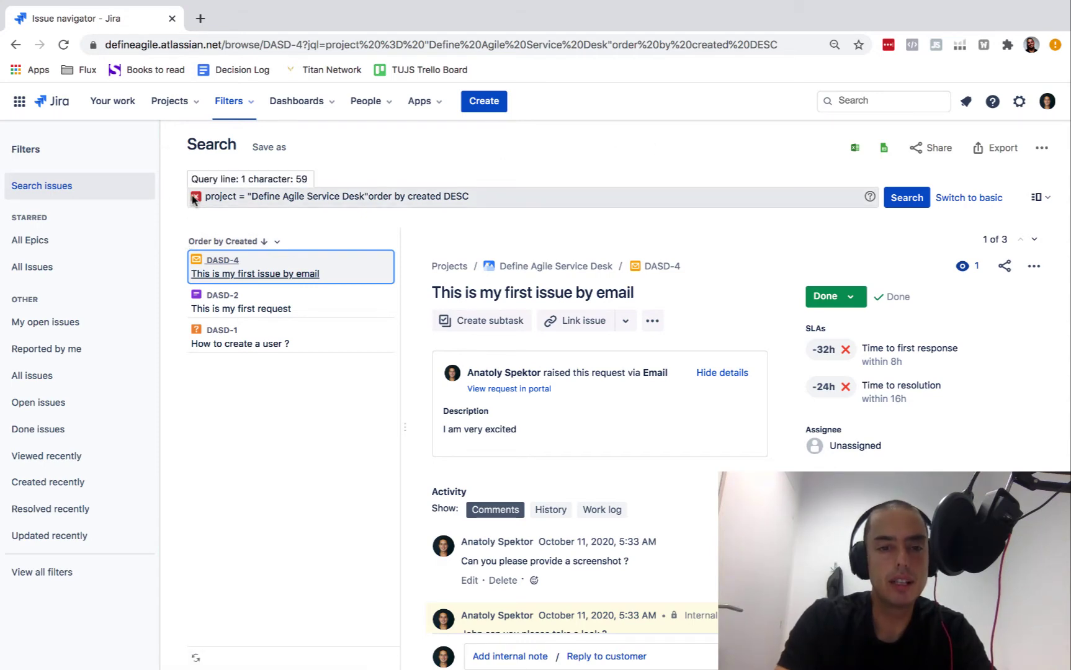
pyautogui.click(369, 197)
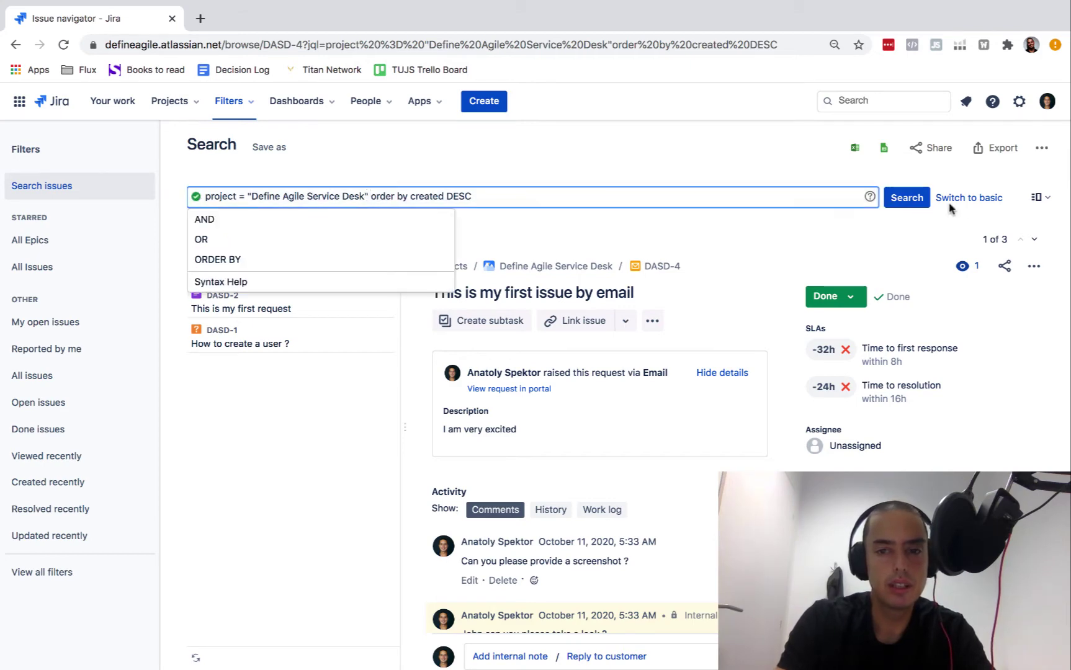
pyautogui.click(907, 198)
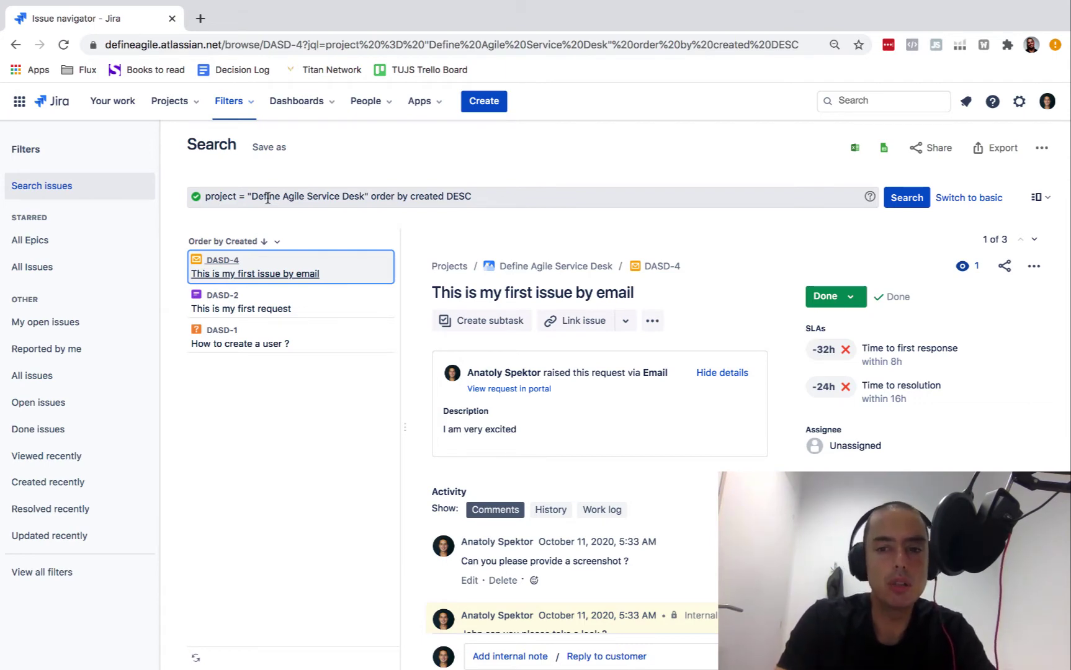
# Save the current search as a new filter named 'All Issues DASD'.
pyautogui.click(271, 148)
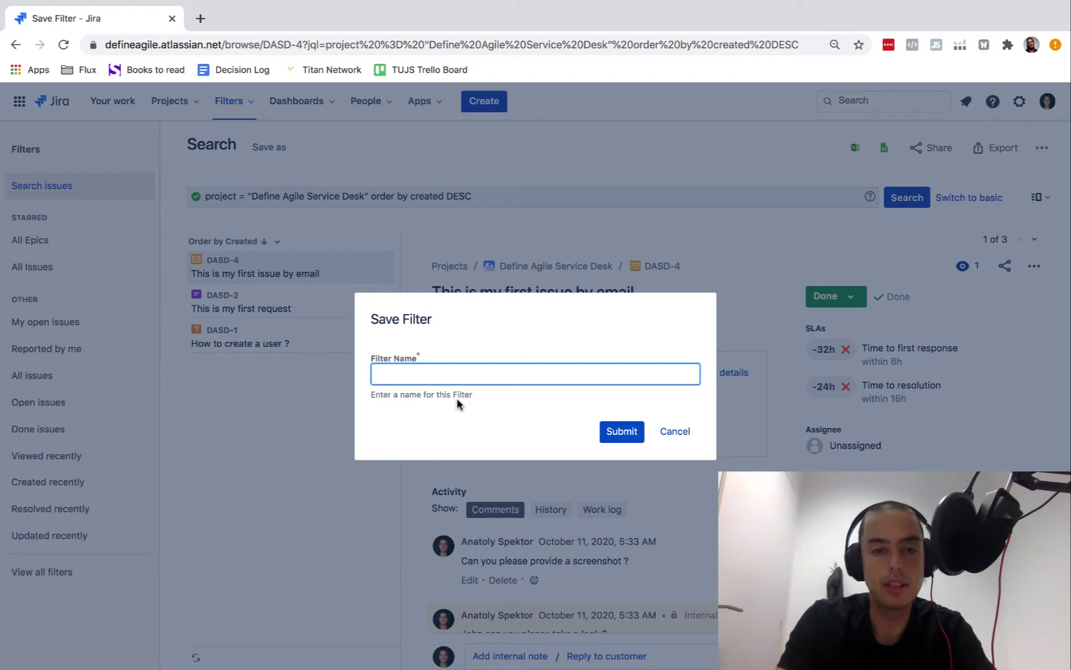
pyautogui.write('All I')
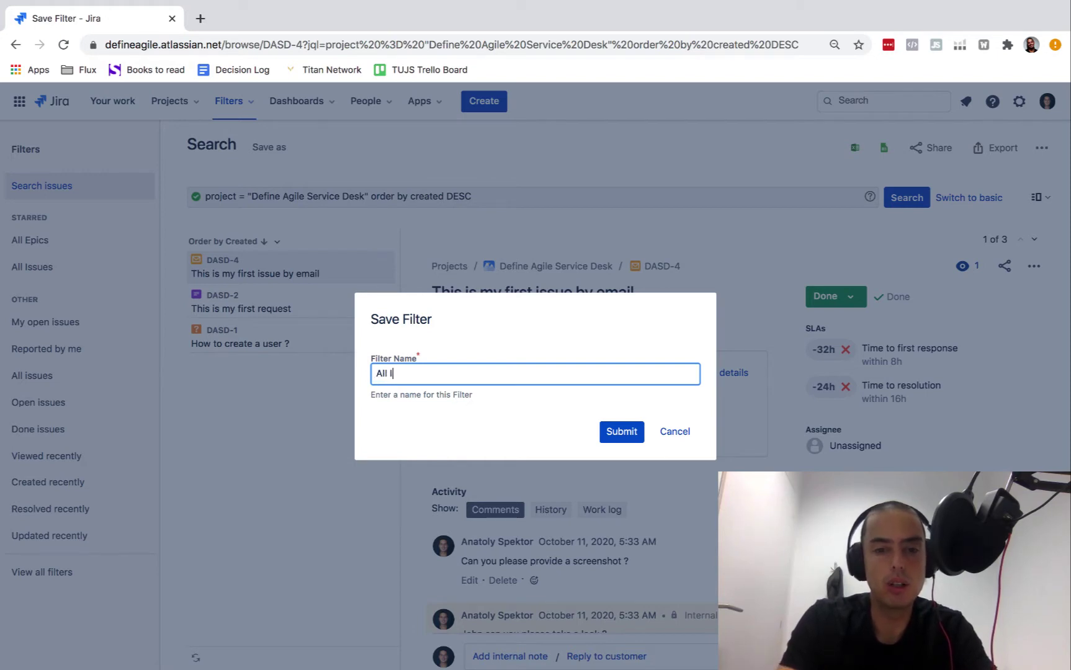
pyautogui.write('ssues from')
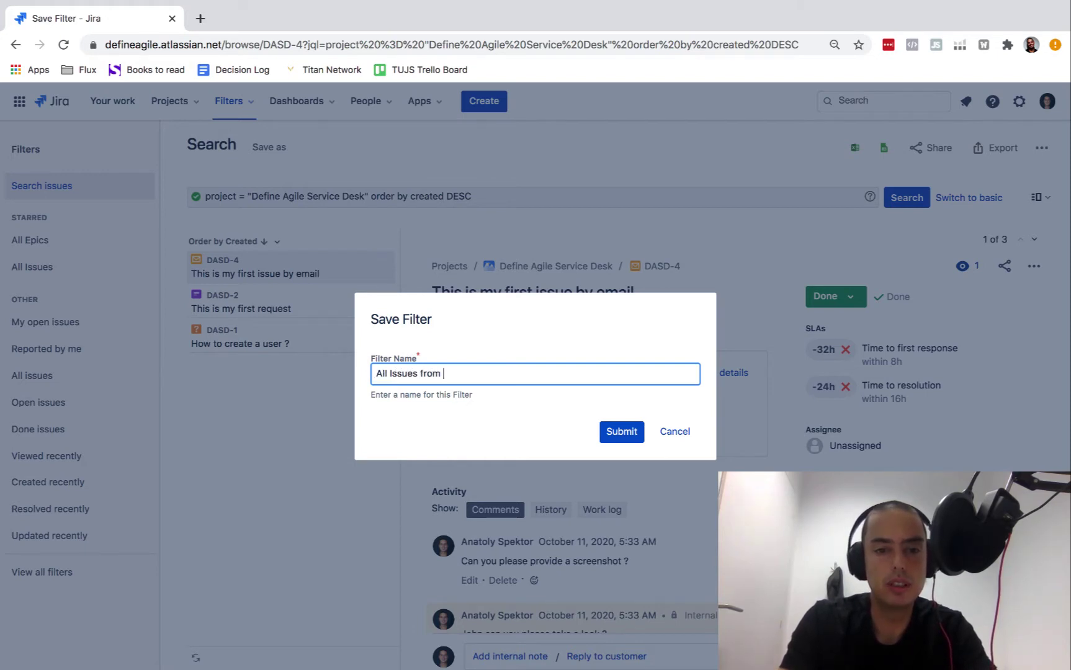
pyautogui.press('BackSpace')
pyautogui.press('BackSpace')
pyautogui.press('BackSpace')
pyautogui.press('BackSpace')
pyautogui.press('BackSpace')
pyautogui.write('DASD')
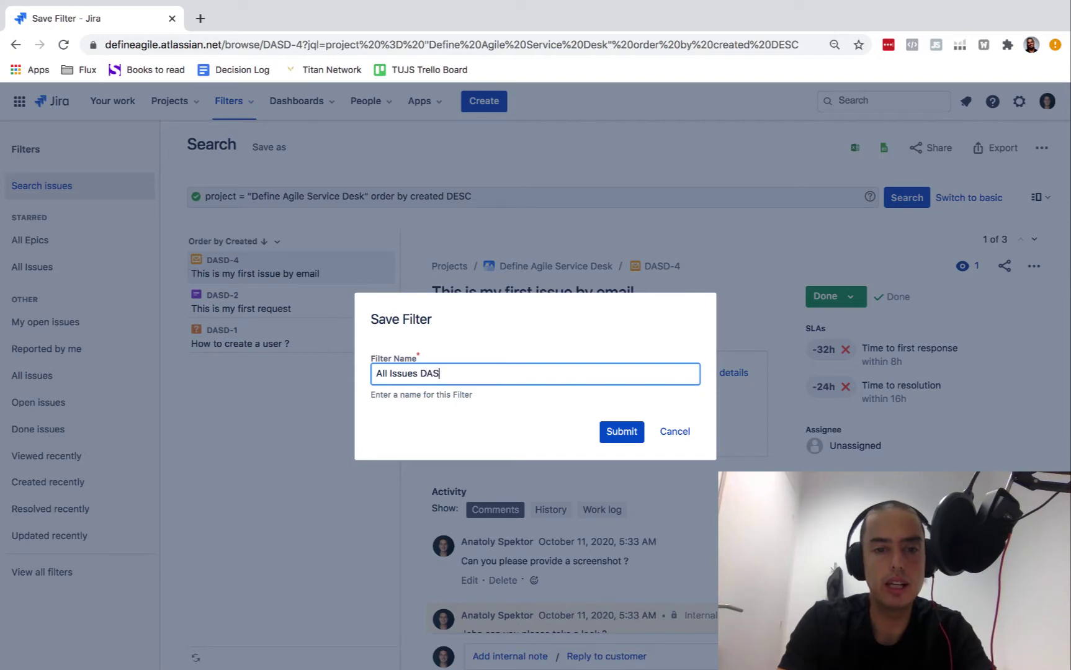
pyautogui.click(623, 433)
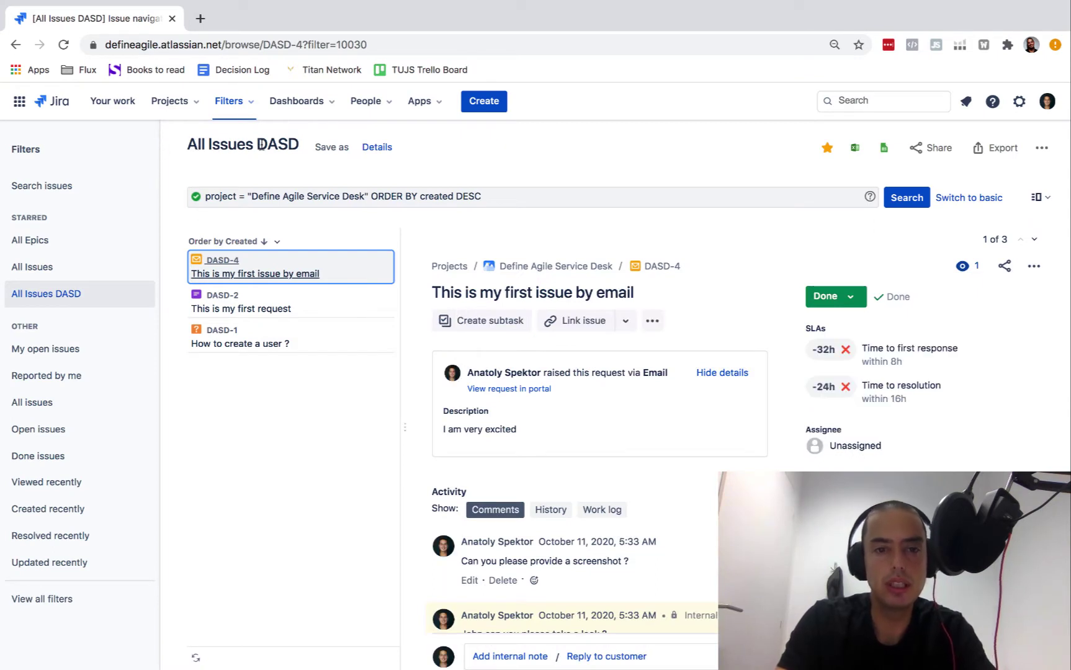
# Add Public access to the All Issues DASD filter's permissions and save.
pyautogui.click(378, 148)
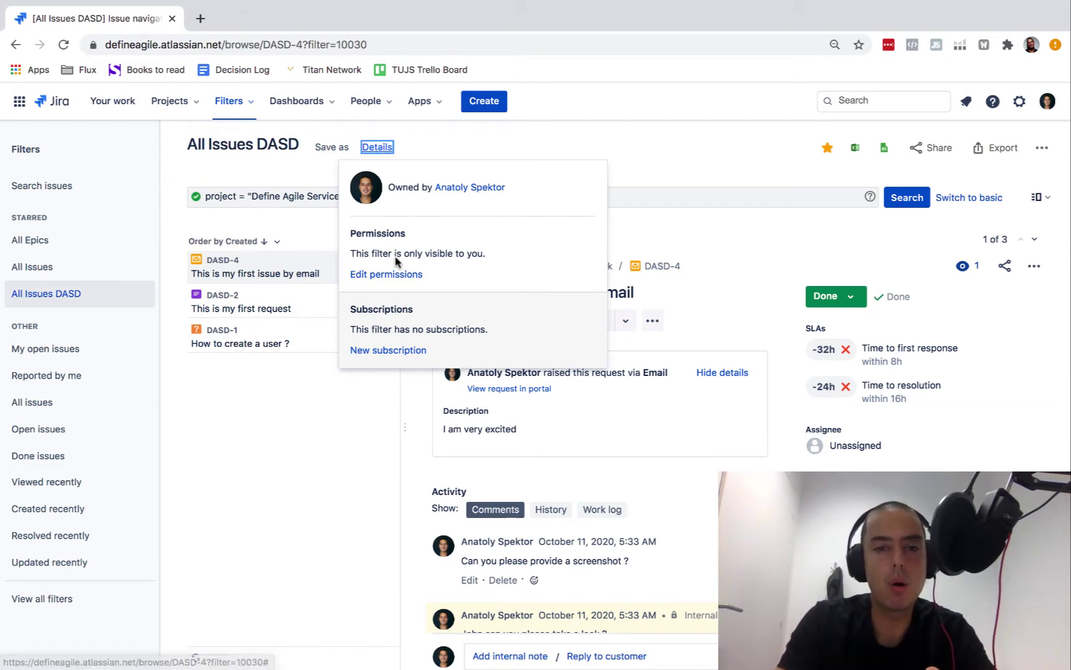
pyautogui.click(386, 275)
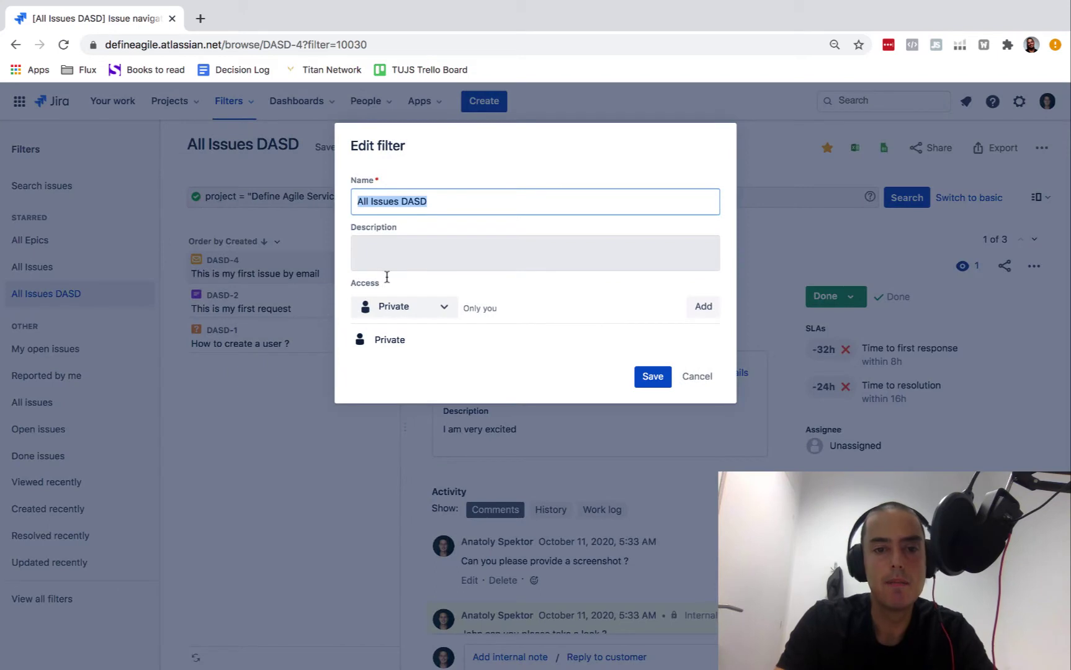
pyautogui.click(444, 308)
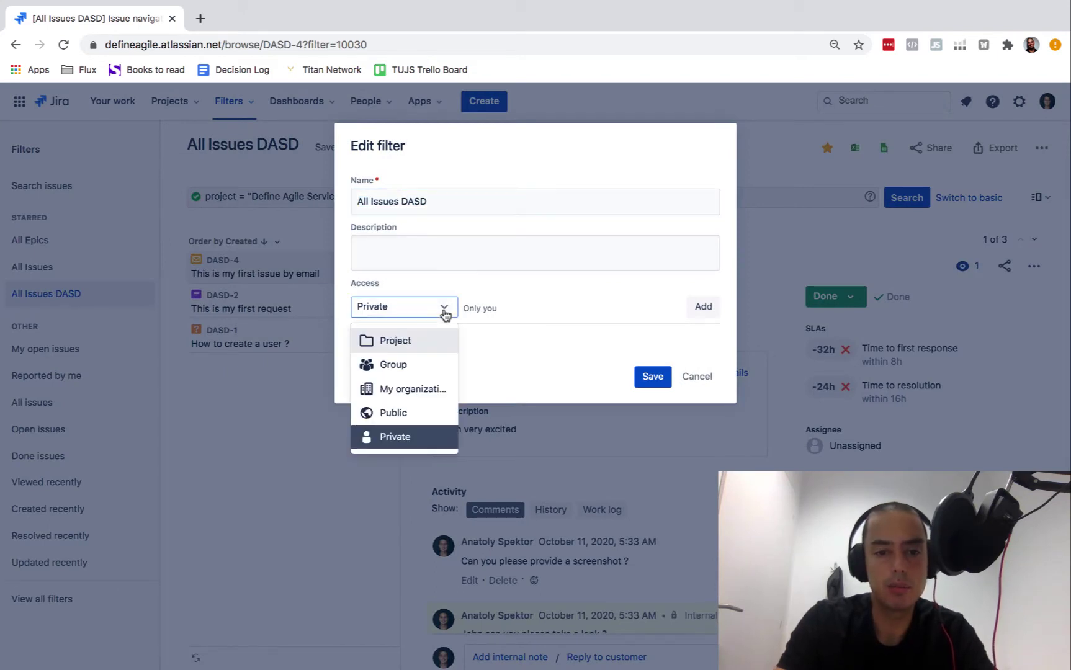
pyautogui.click(404, 412)
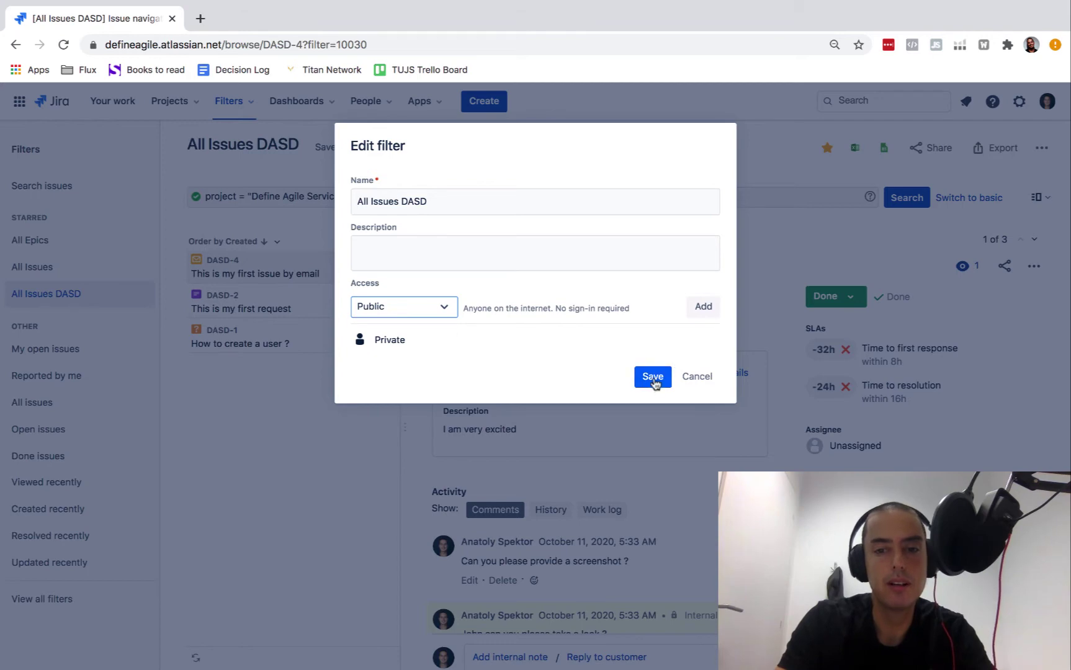
pyautogui.click(702, 306)
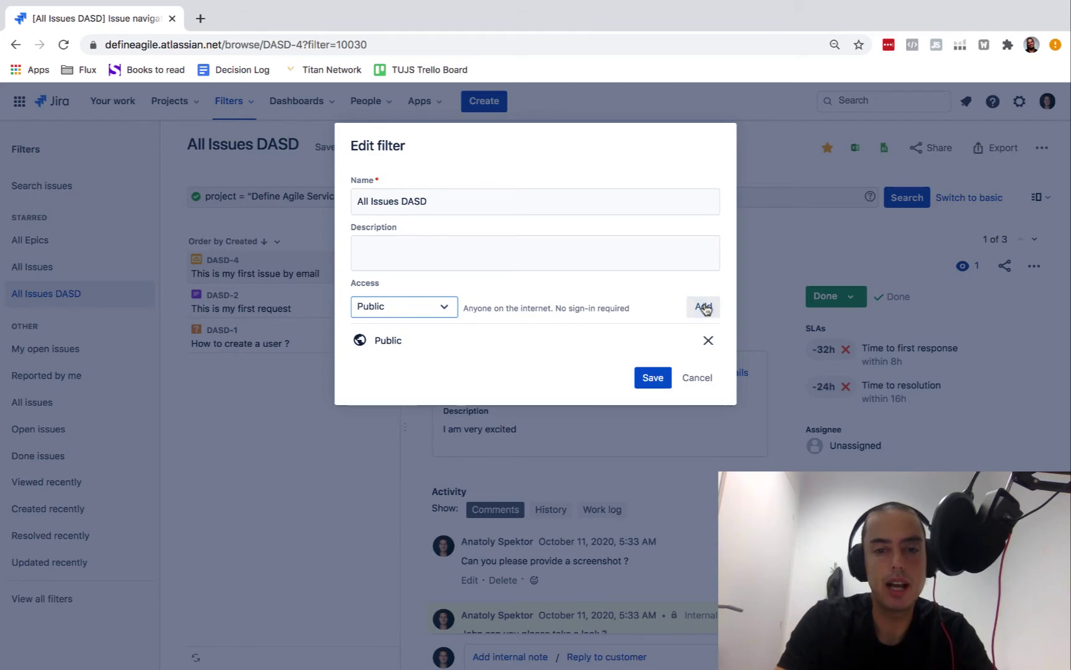
pyautogui.click(650, 378)
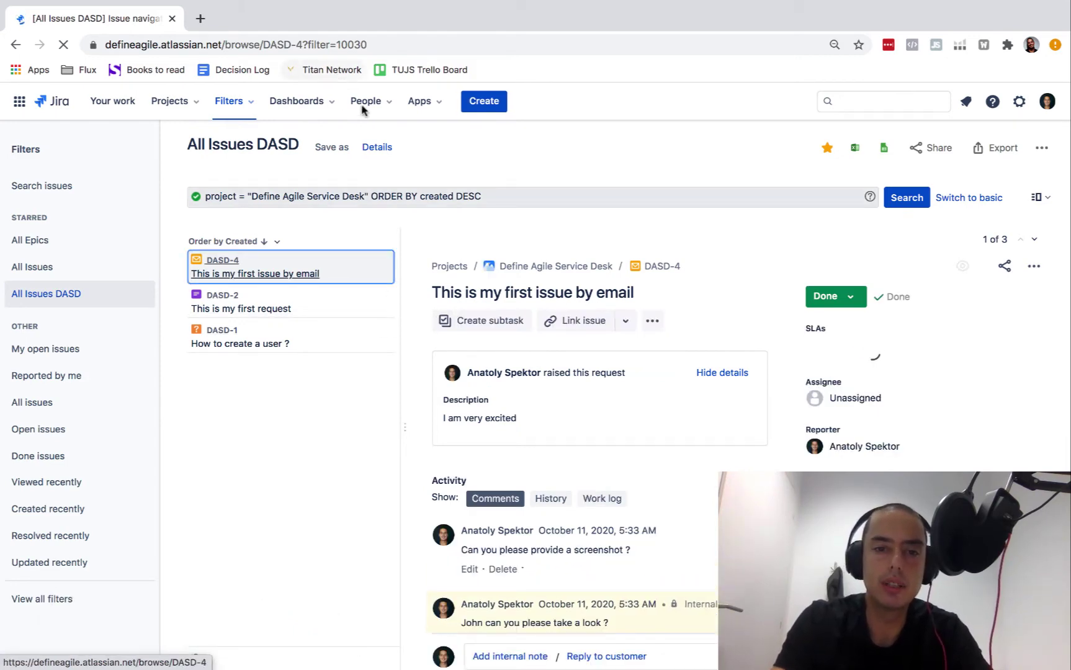
pyautogui.click(376, 148)
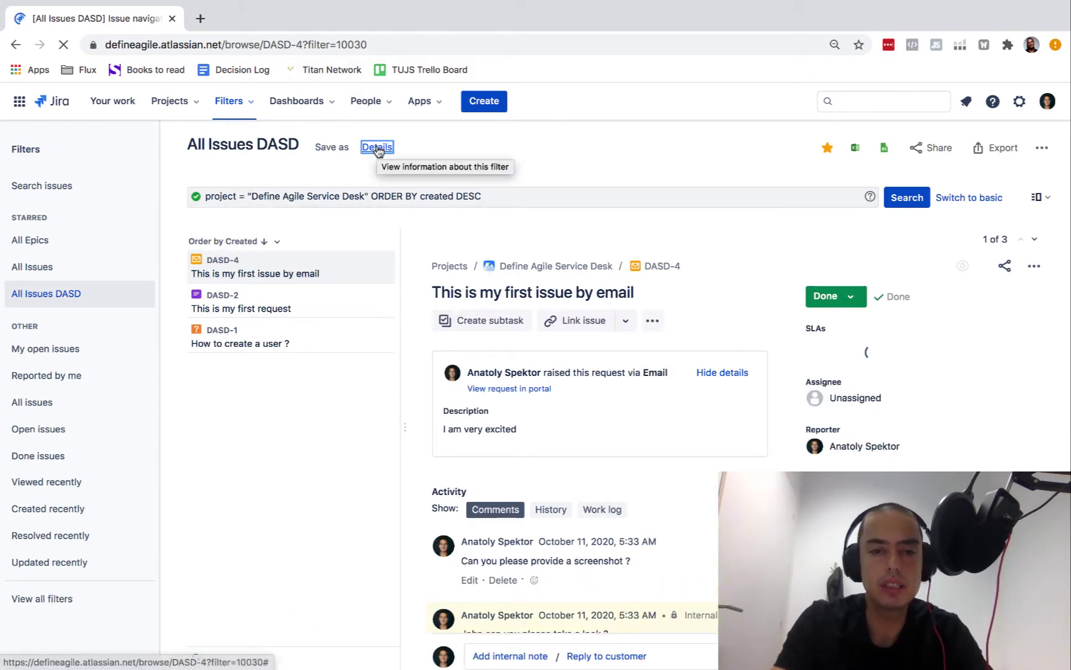
pyautogui.click(377, 148)
pyautogui.moveTo(376, 275); pyautogui.dragTo(421, 278)
pyautogui.click(649, 154)
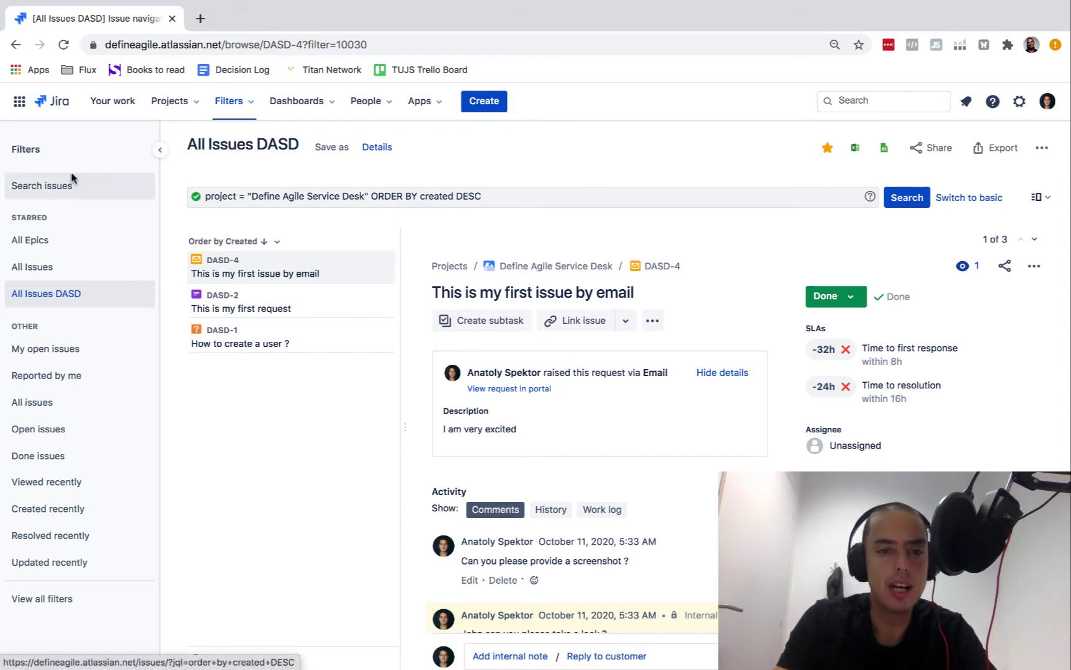
pyautogui.moveTo(186, 145); pyautogui.dragTo(299, 144)
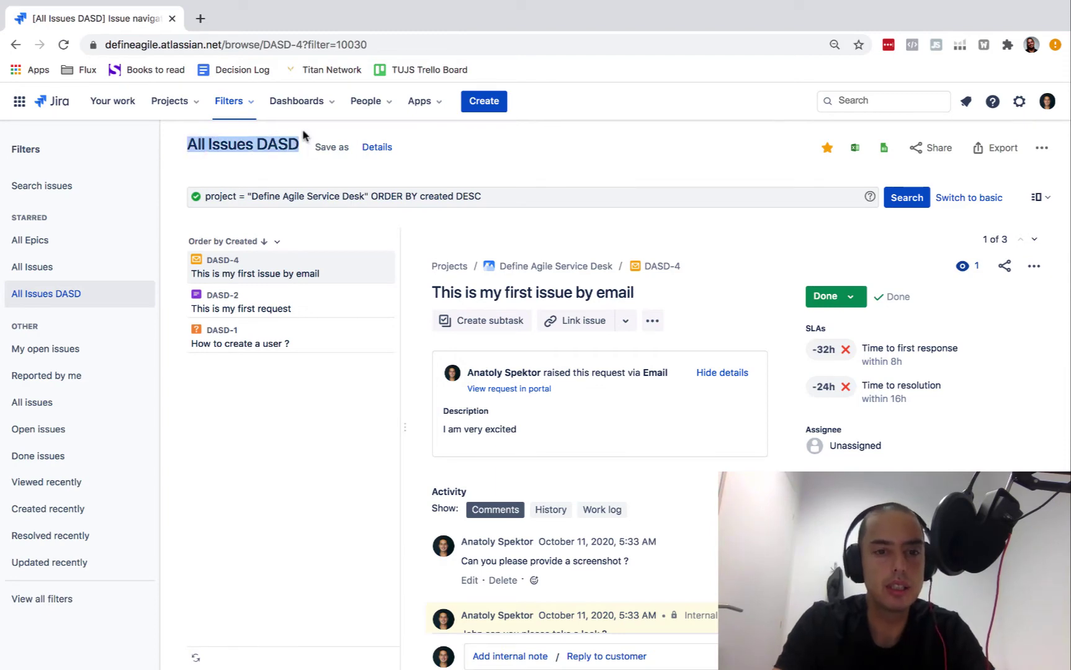
# Create a new dashboard named 'DASD Dashboard' and save it.
pyautogui.click(304, 103)
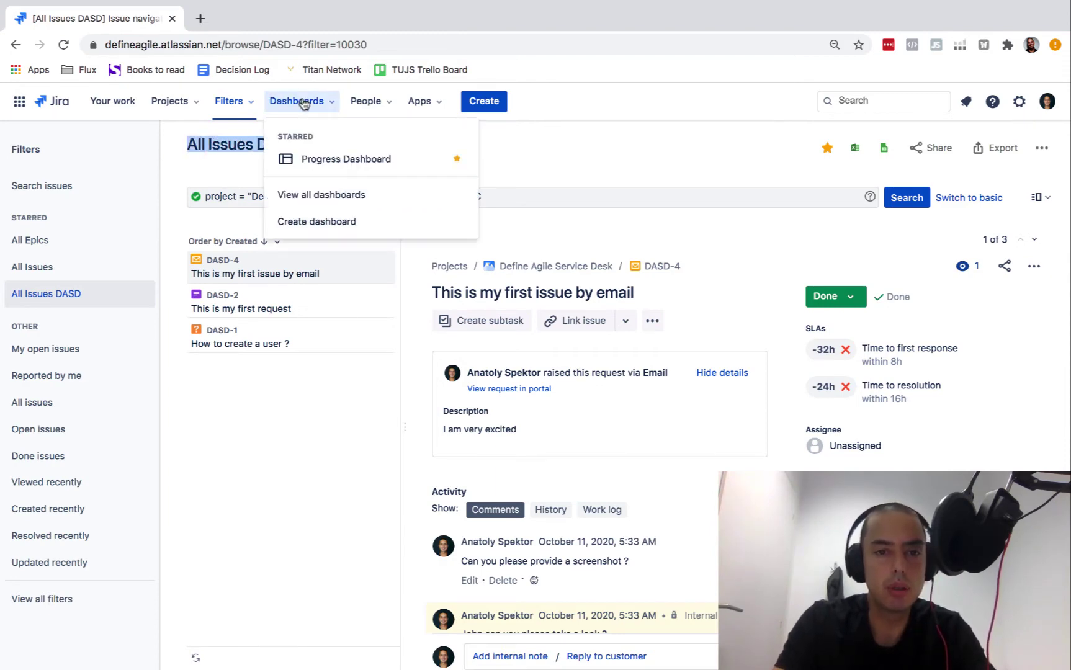
pyautogui.click(309, 221)
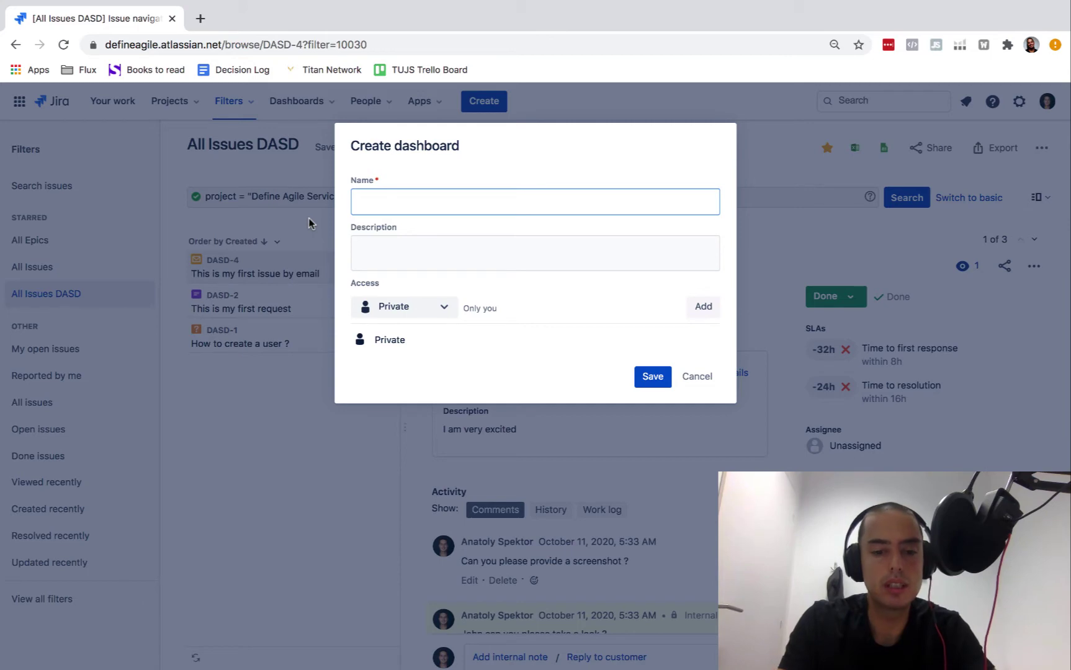
pyautogui.write('DASD ')
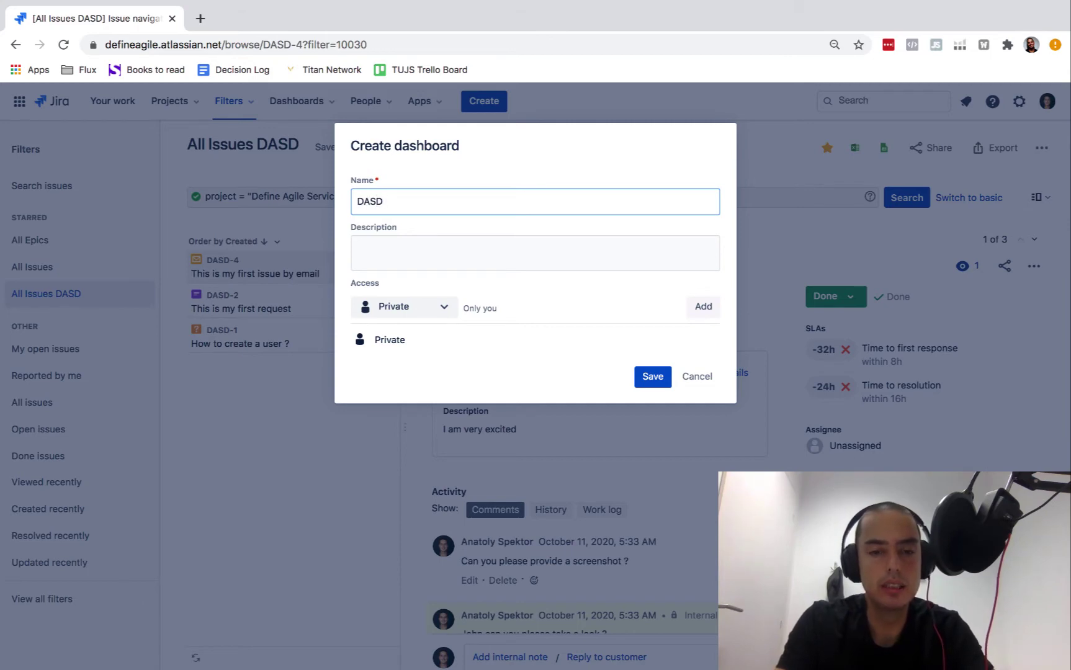
pyautogui.write('Dasbhaord')
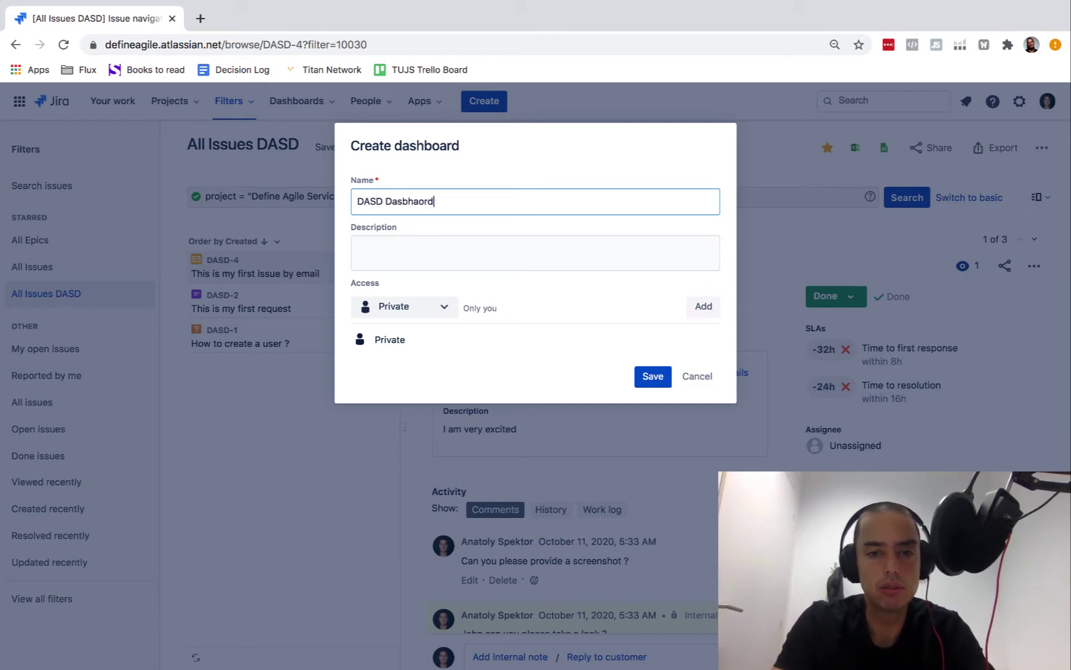
pyautogui.press('BackSpace')
pyautogui.press('BackSpace')
pyautogui.press('BackSpace')
pyautogui.press('BackSpace')
pyautogui.press('BackSpace')
pyautogui.press('BackSpace')
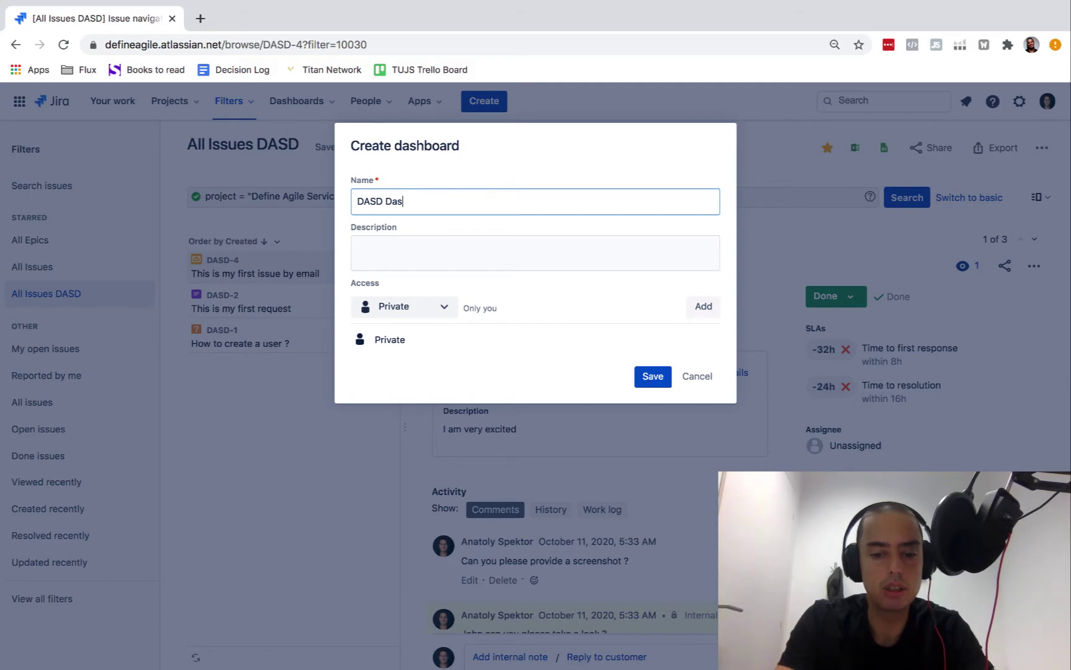
pyautogui.write('hboard')
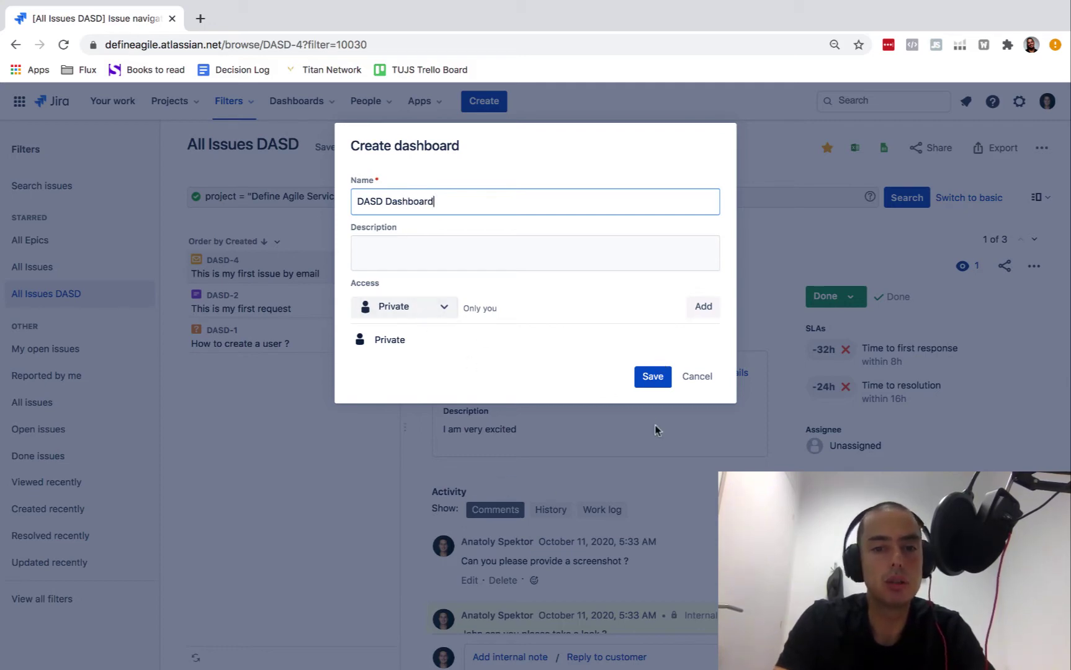
pyautogui.click(654, 377)
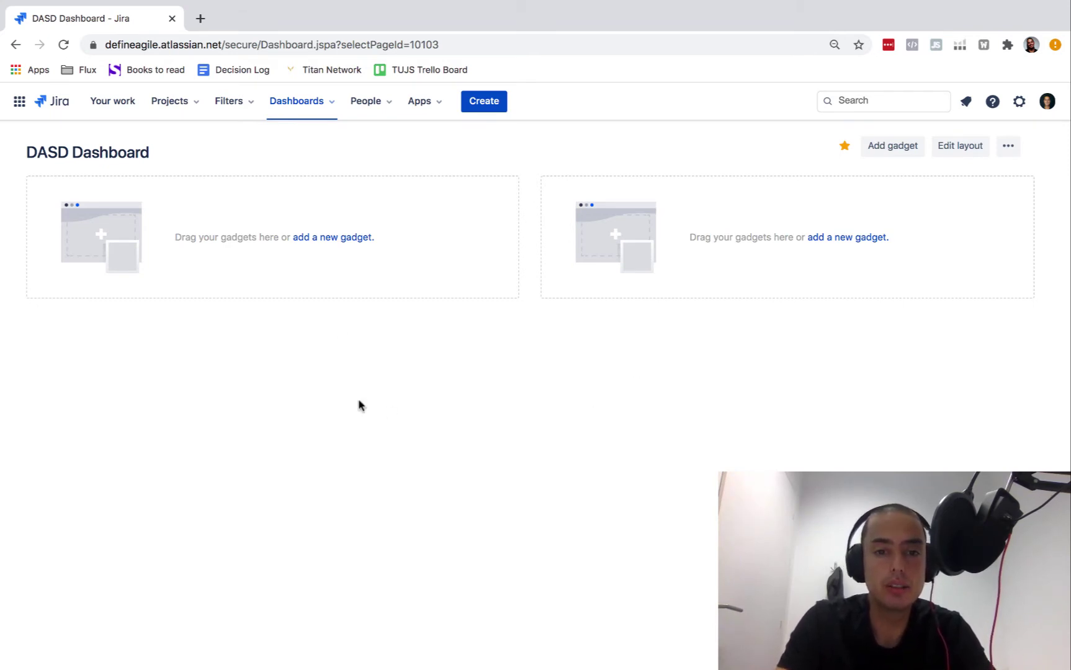
# Add the Filter counts gadget to the dashboard.
pyautogui.click(327, 241)
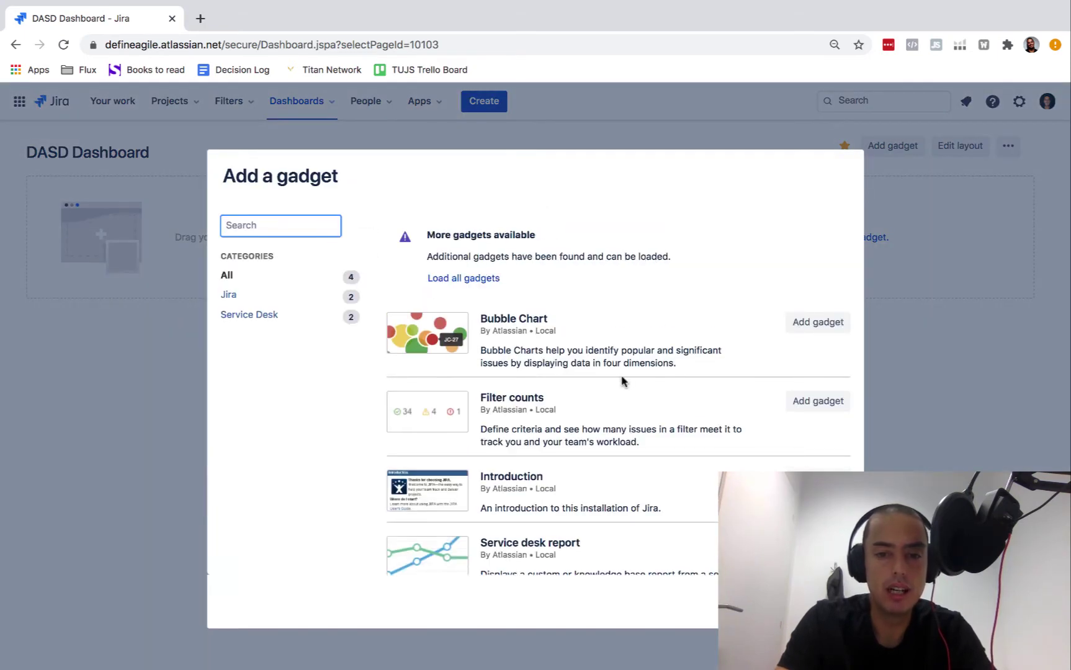
pyautogui.scroll(-1, 622, 381)
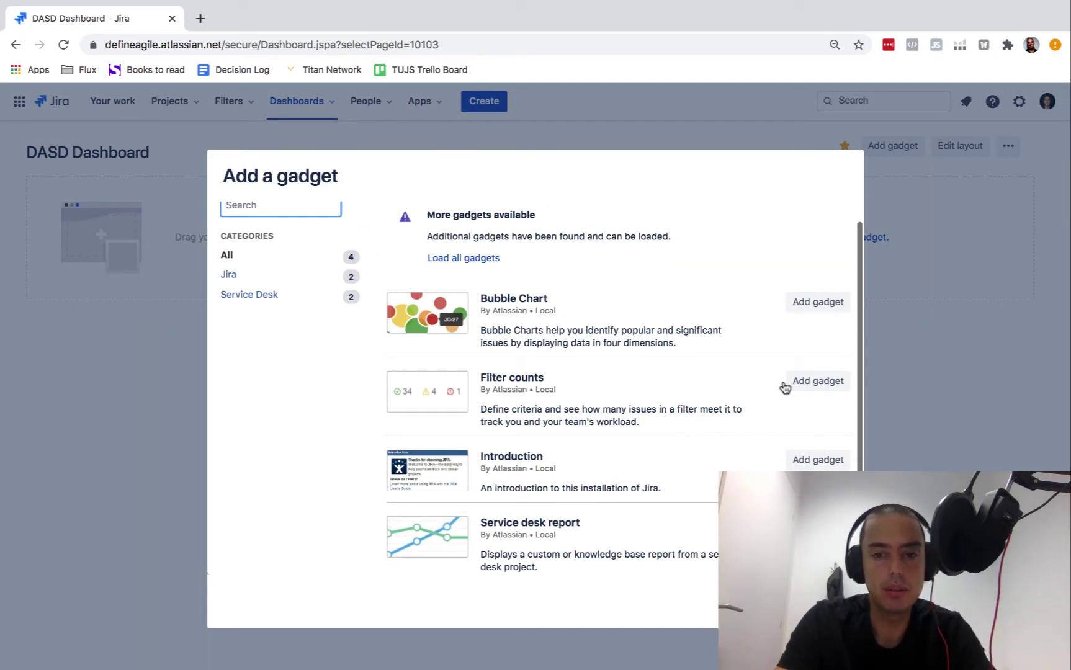
pyautogui.click(820, 381)
# Load all gadgets, add Issue Statistics, and close the gadget list.
pyautogui.scroll(-1, 554, 382)
pyautogui.scroll(1, 554, 382)
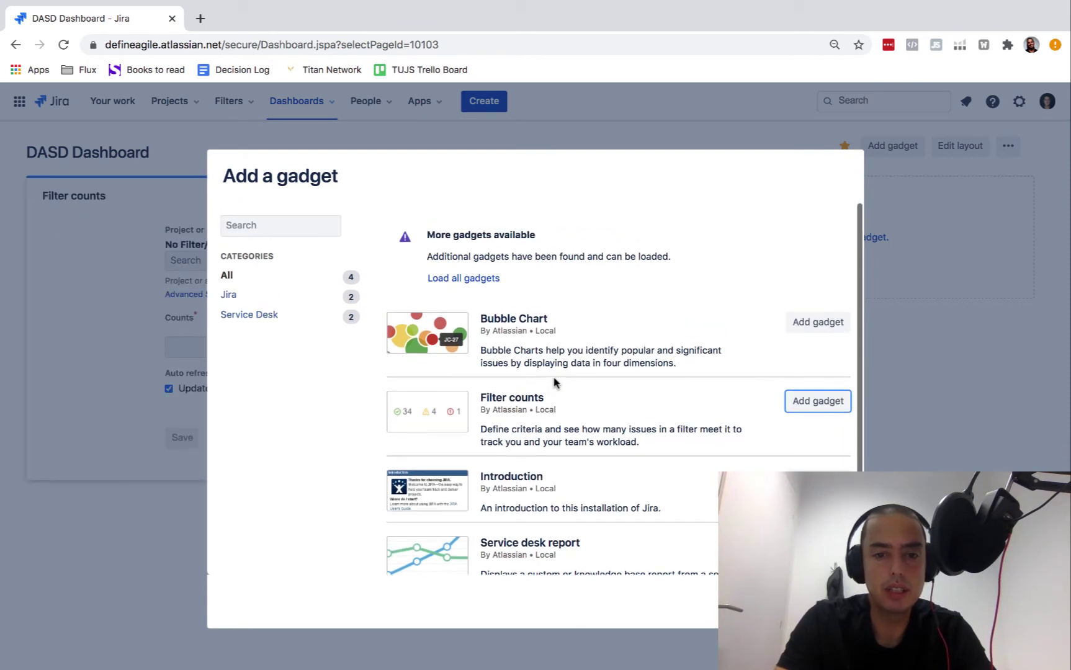
pyautogui.click(462, 279)
pyautogui.scroll(-3, 616, 285)
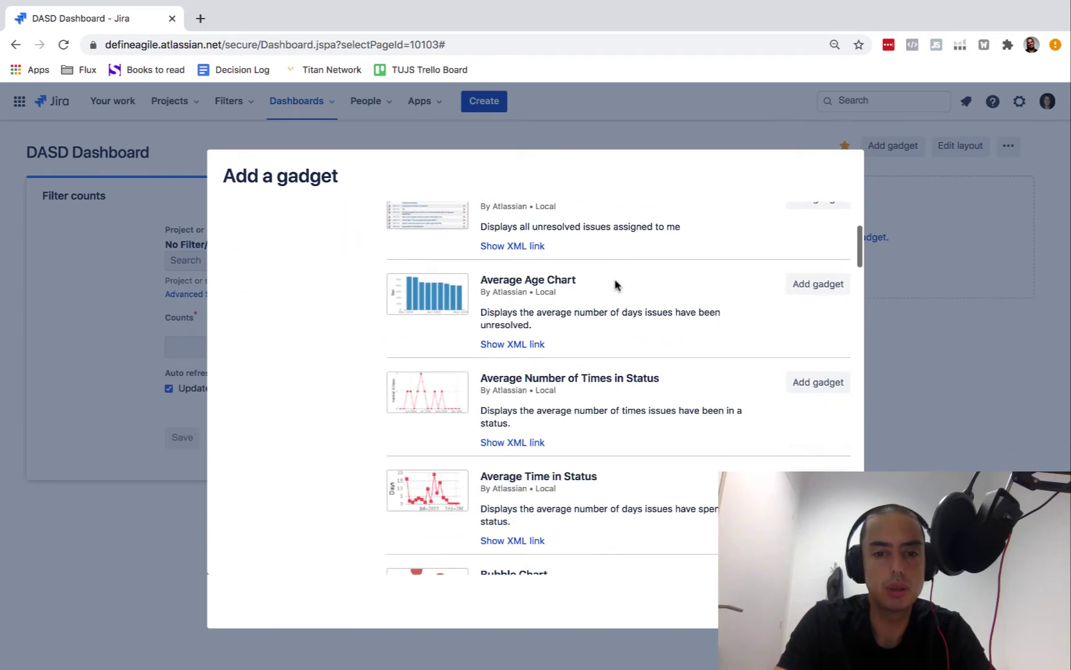
pyautogui.scroll(-10, 615, 285)
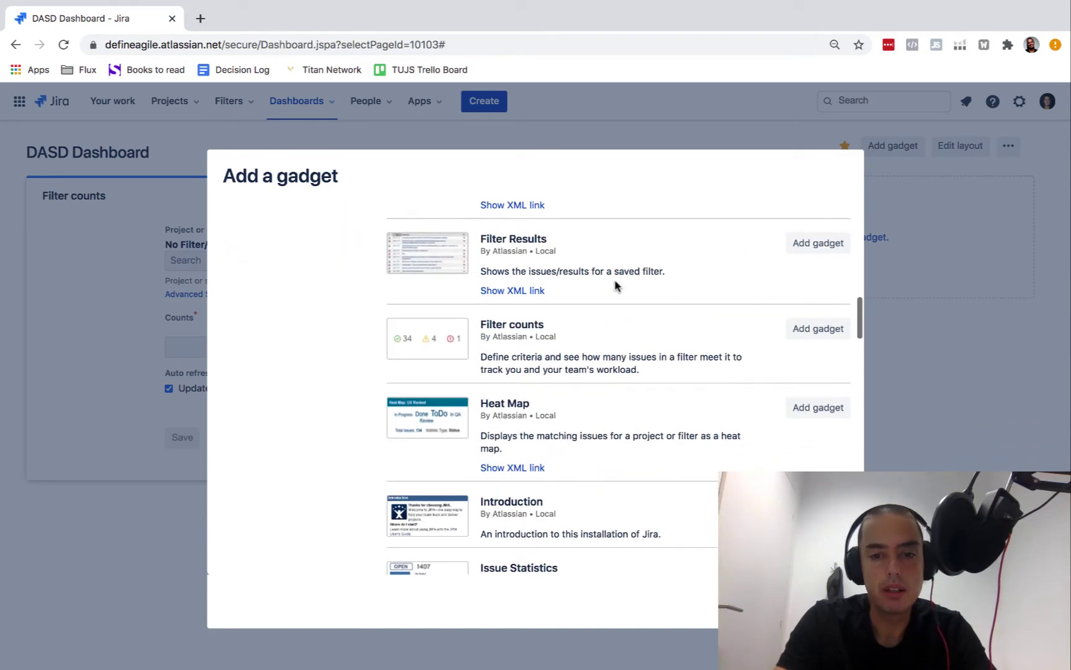
pyautogui.scroll(-3, 615, 284)
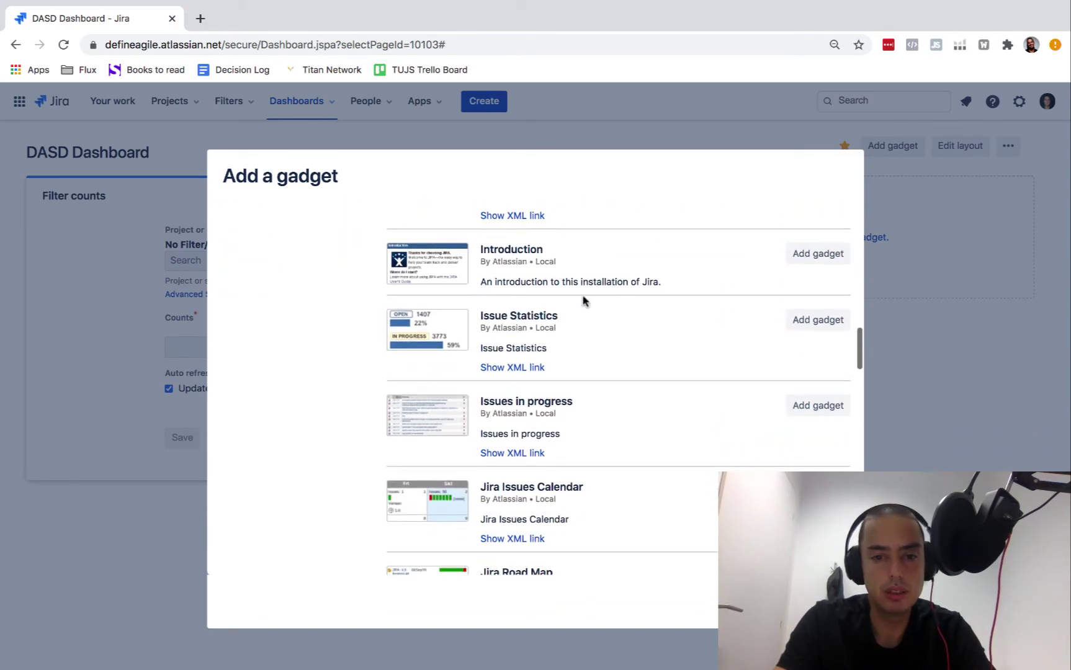
pyautogui.click(818, 321)
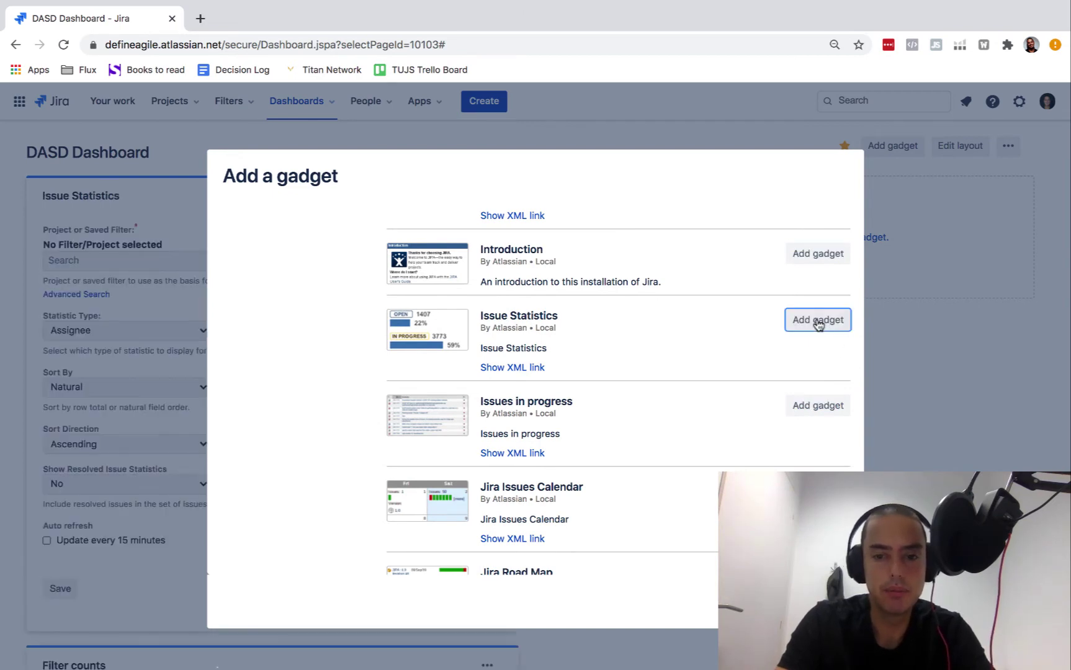
pyautogui.press('Escape')
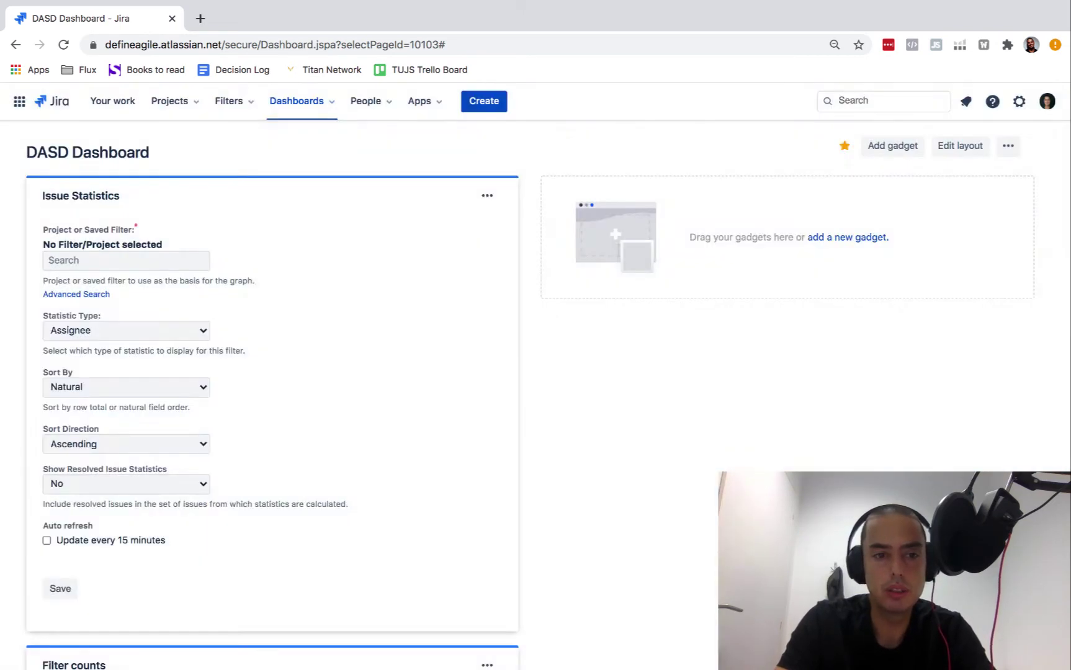
# Configure Issue Statistics with All Issues DASD, statistic type Issue Type, and 15-minute auto refresh.
pyautogui.click(103, 262)
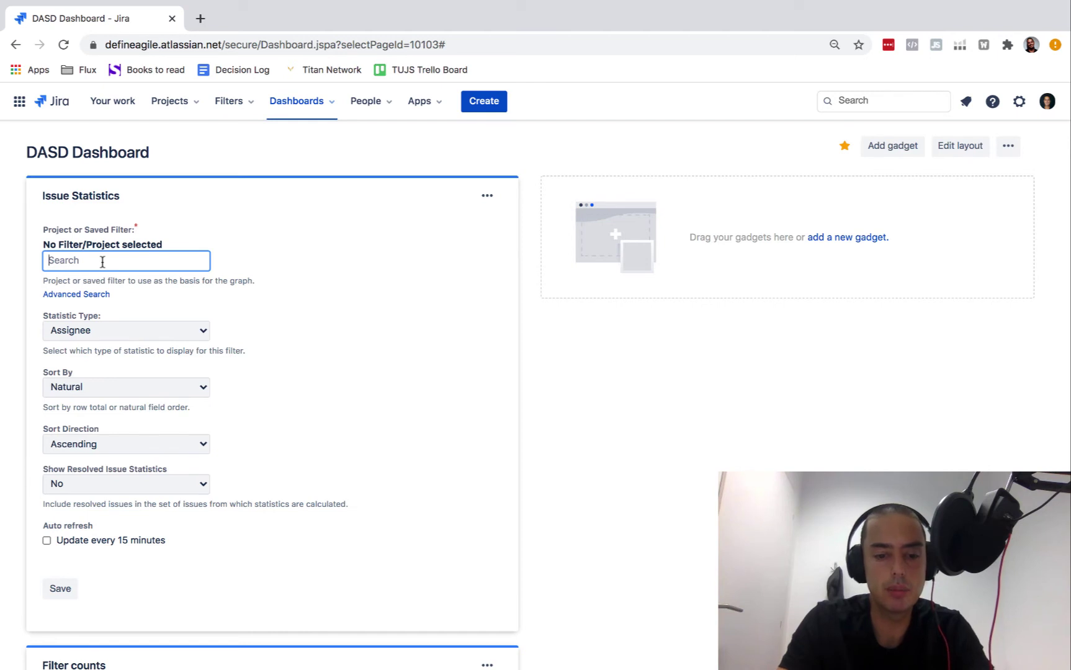
pyautogui.write('All Issues DASD')
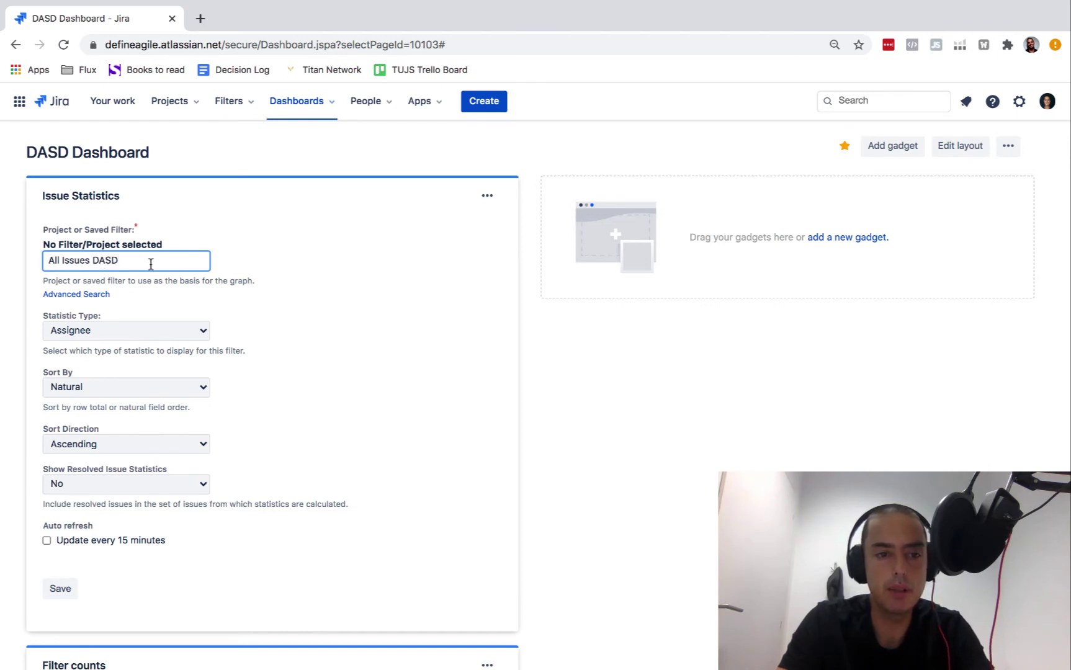
pyautogui.click(118, 352)
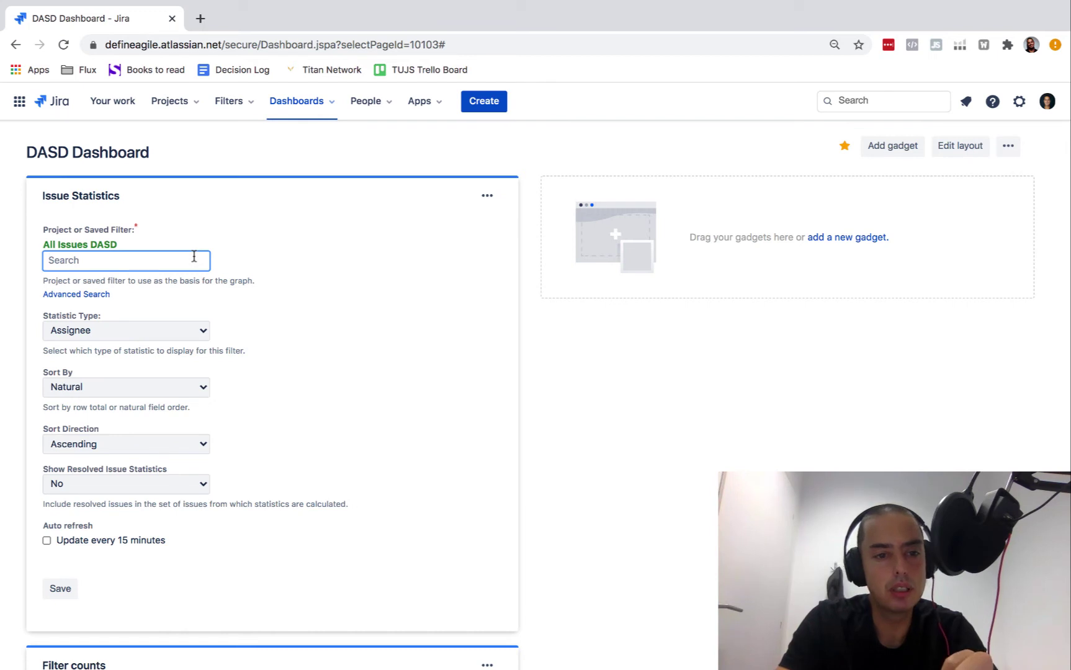
pyautogui.click(147, 335)
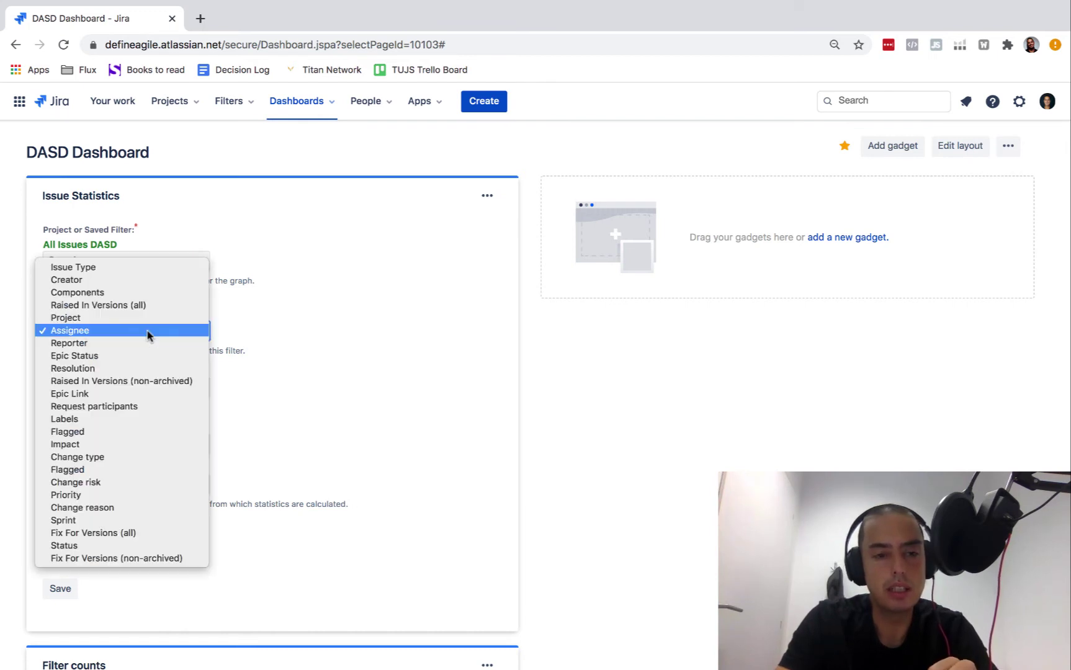
pyautogui.click(137, 267)
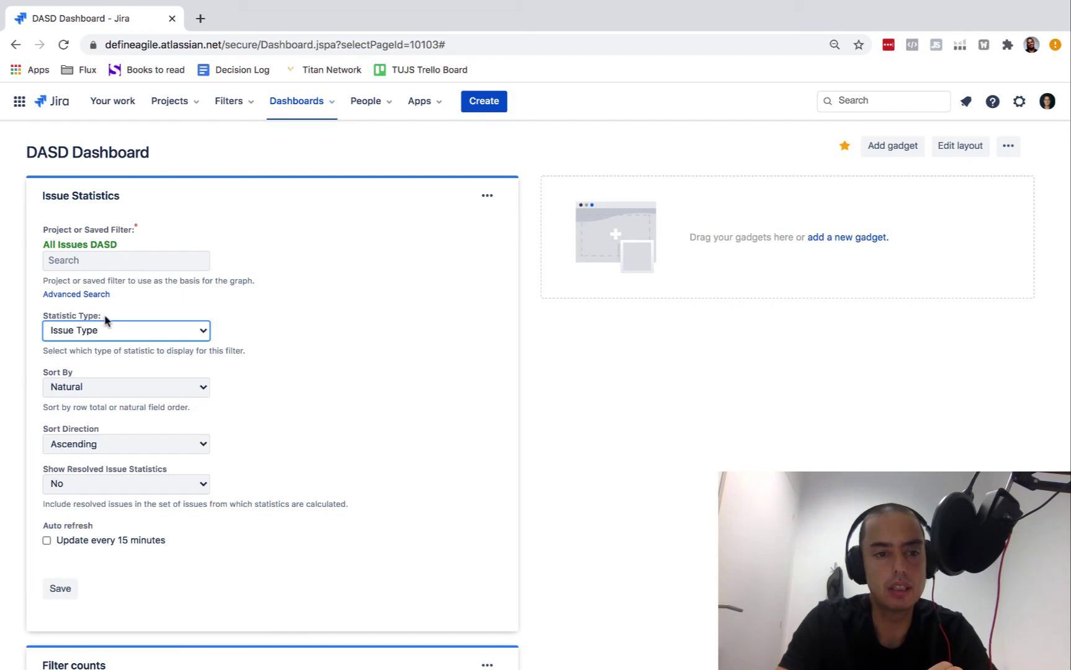
pyautogui.click(46, 540)
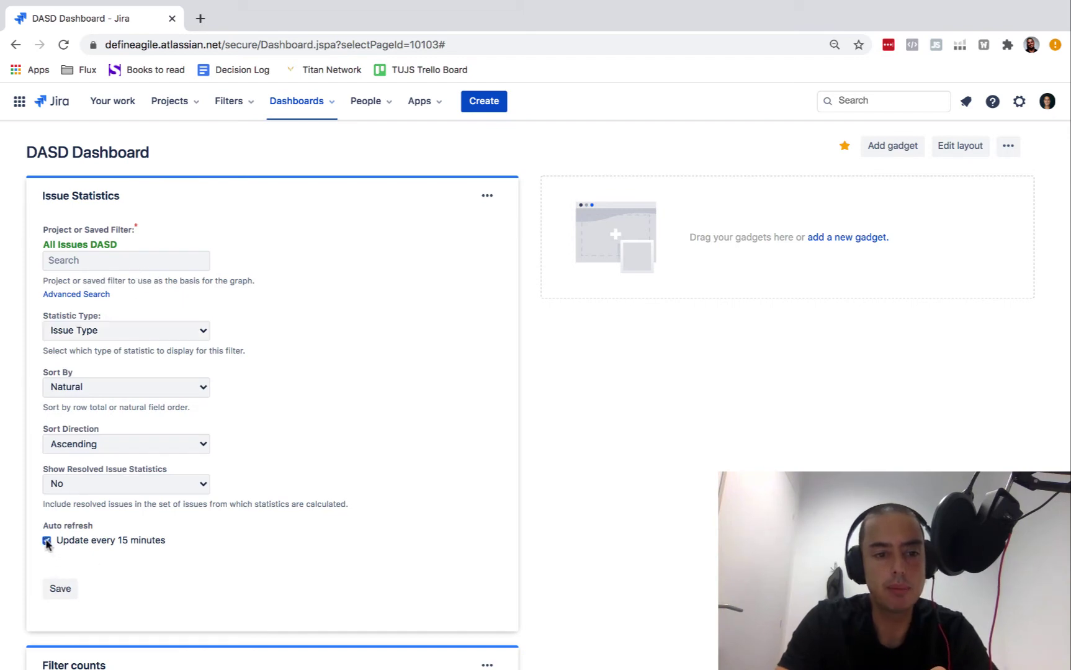
pyautogui.click(60, 589)
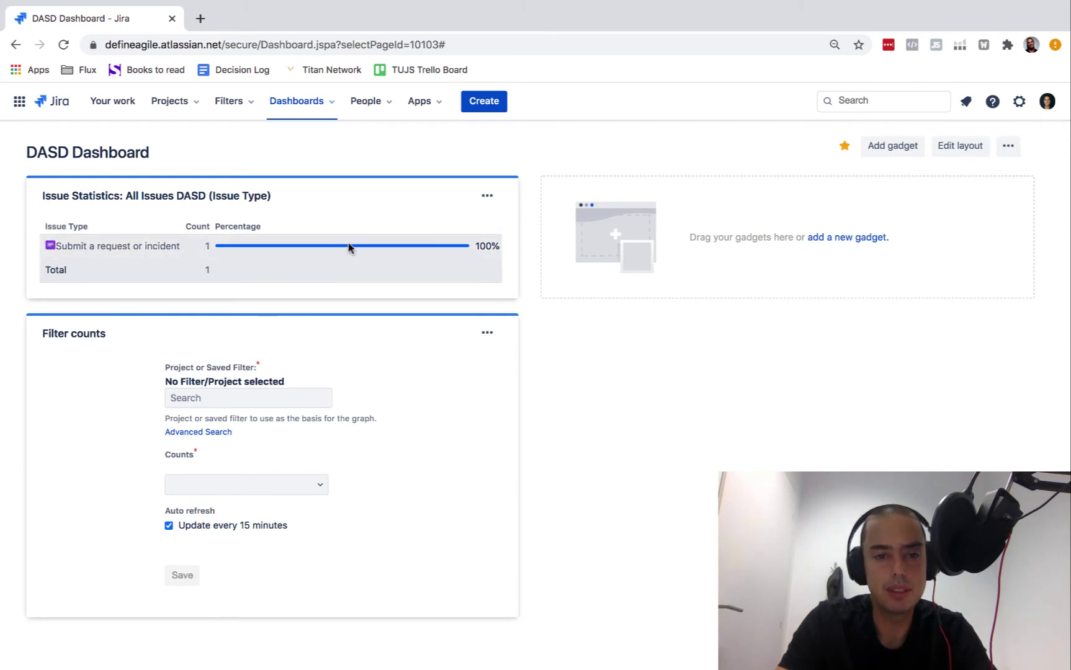
# Edit the Issue Statistics gadget to set Show Resolved Issue Statistics to Yes and save.
pyautogui.click(487, 196)
pyautogui.click(412, 303)
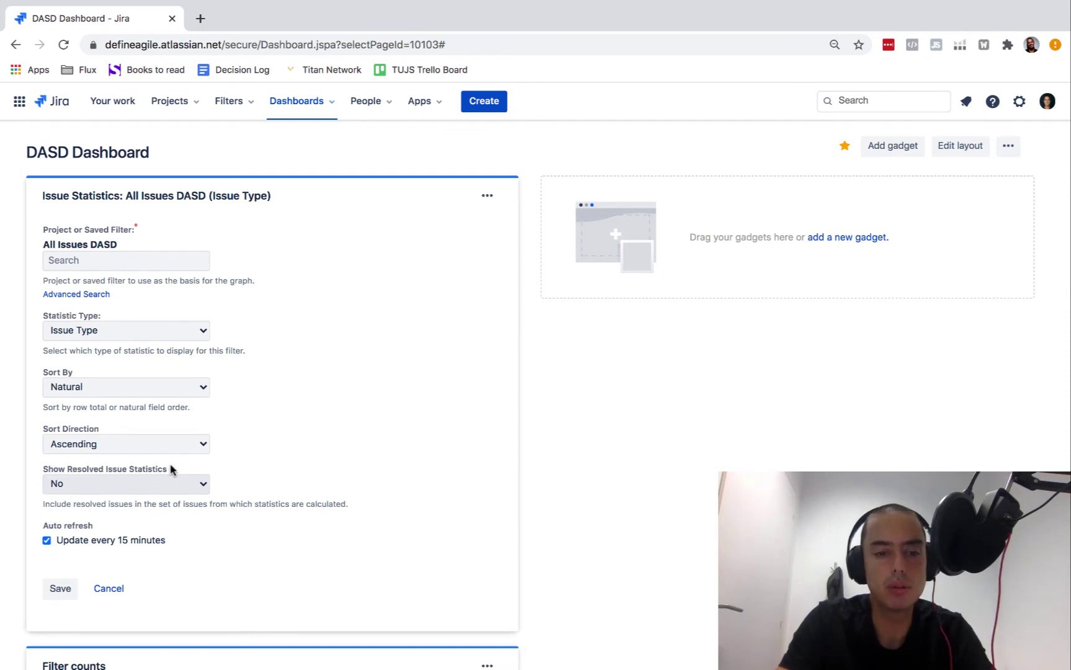
pyautogui.click(162, 483)
pyautogui.click(160, 496)
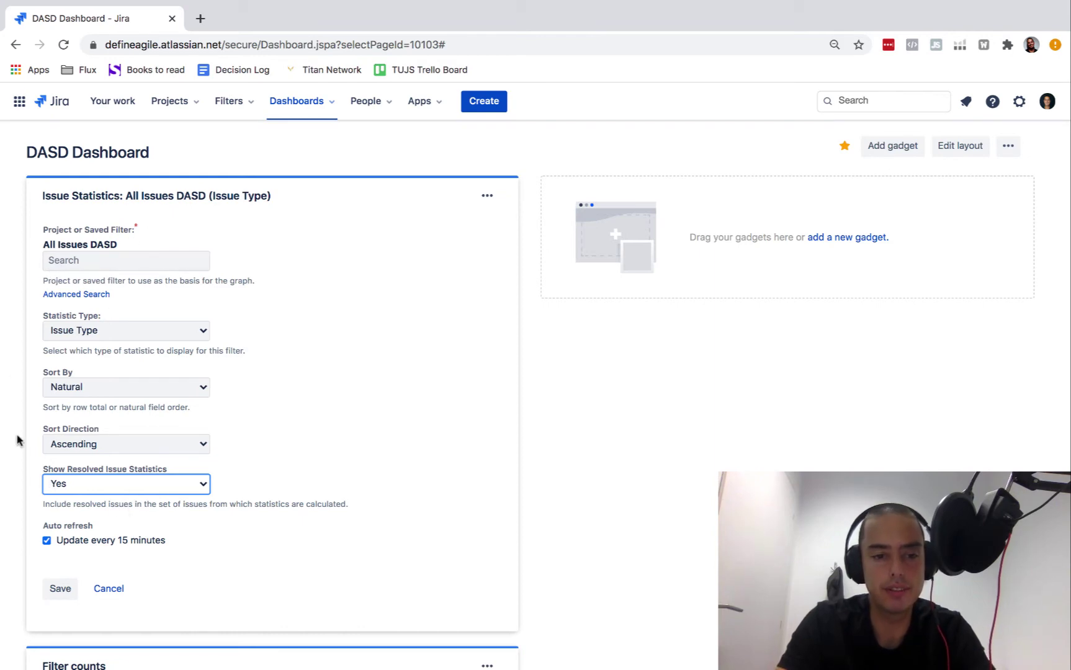
pyautogui.click(59, 589)
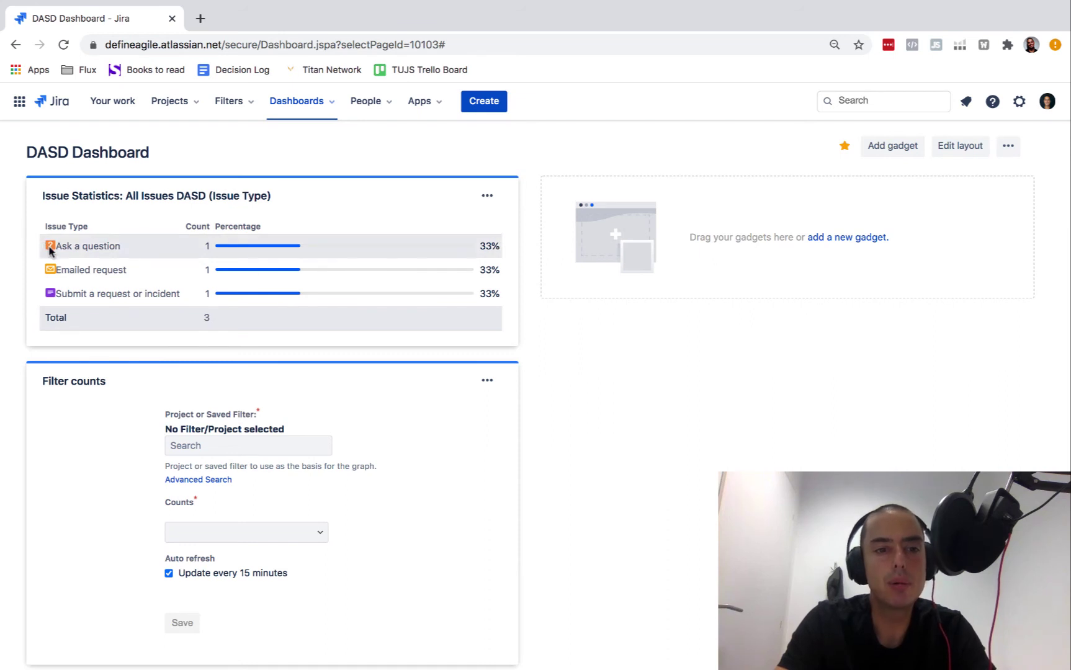
pyautogui.moveTo(50, 250)
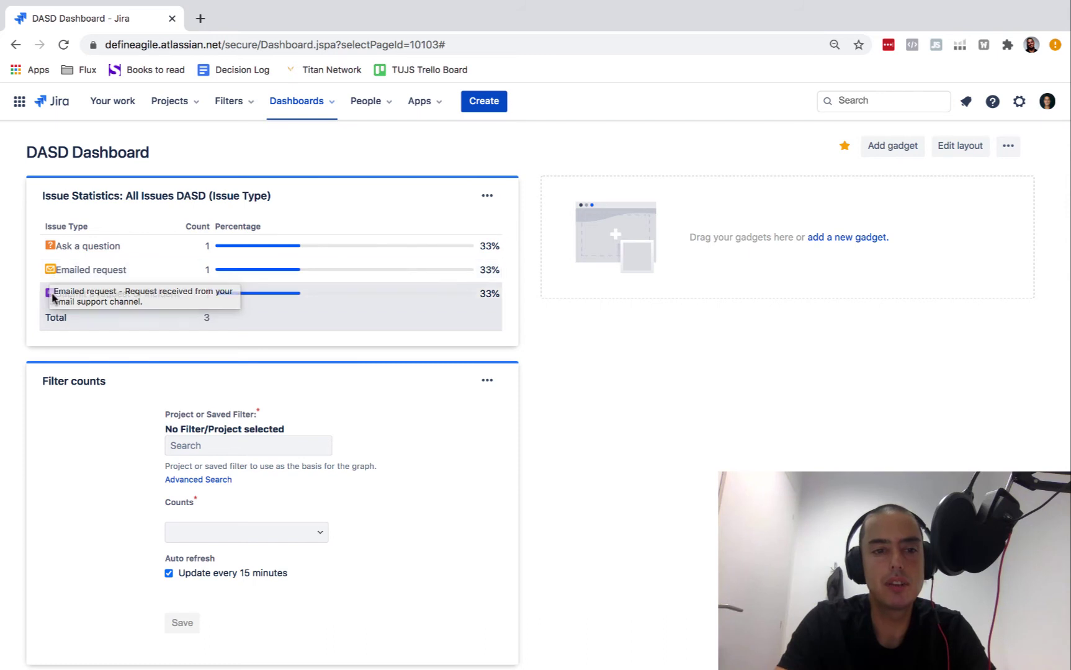
pyautogui.moveTo(46, 296)
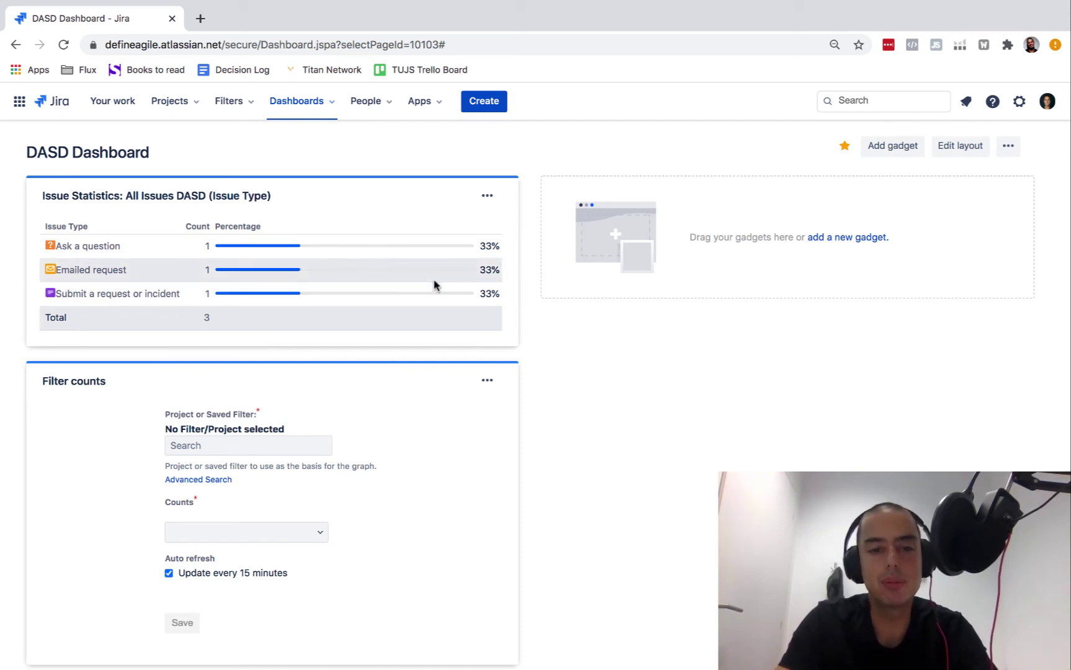
# Select All Issues DASD as the Filter counts gadget's filter.
pyautogui.scroll(-1, 334, 378)
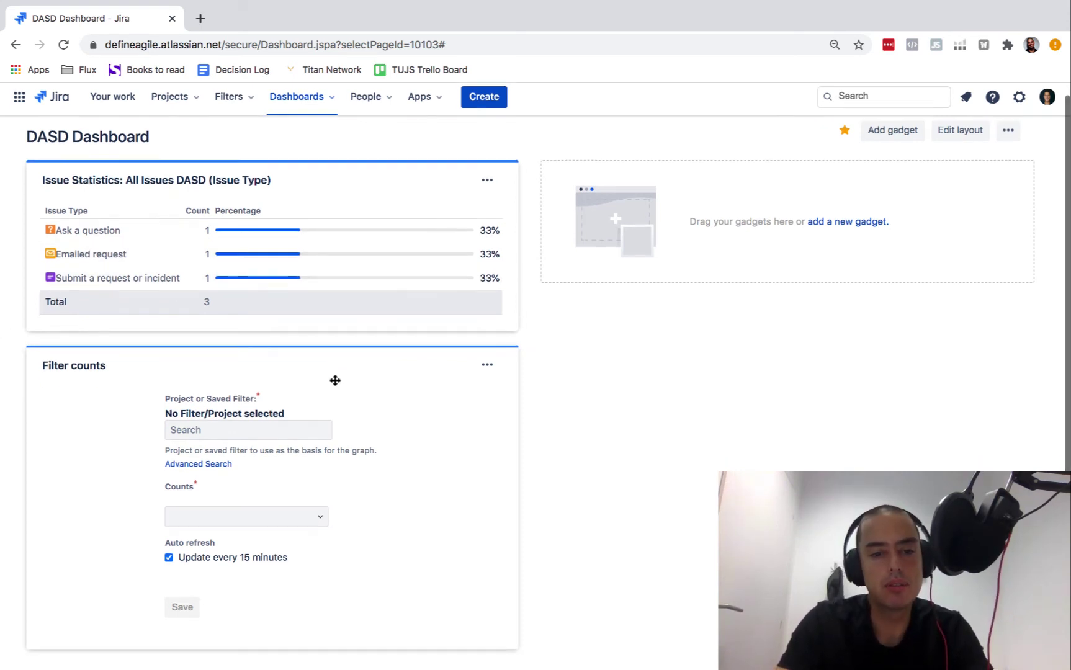
pyautogui.click(263, 438)
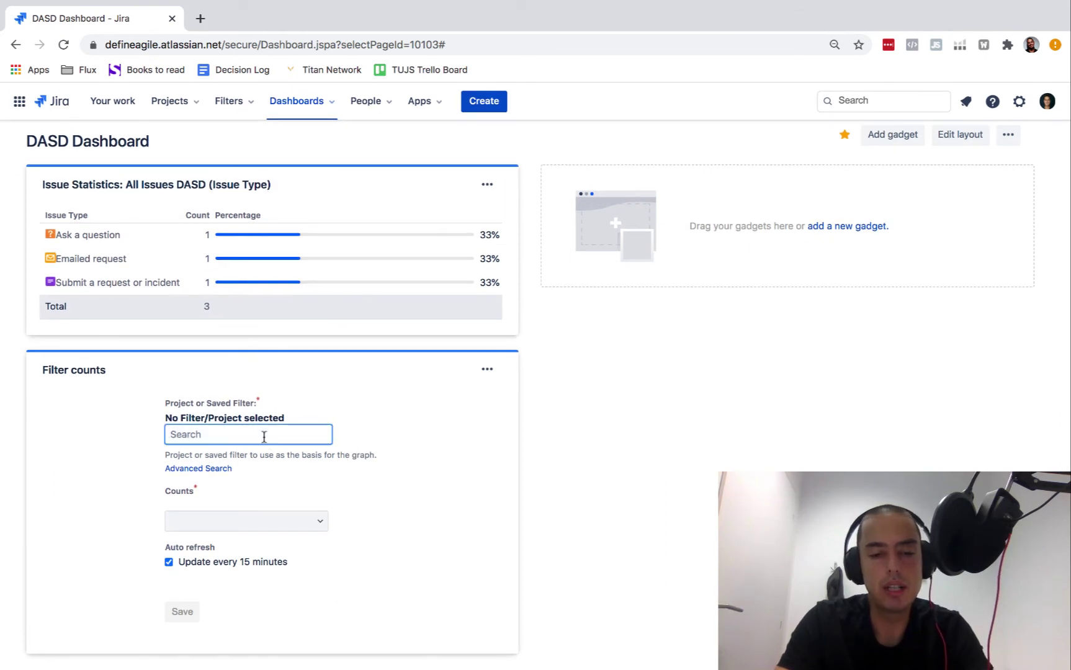
pyautogui.write('All Issues DASD')
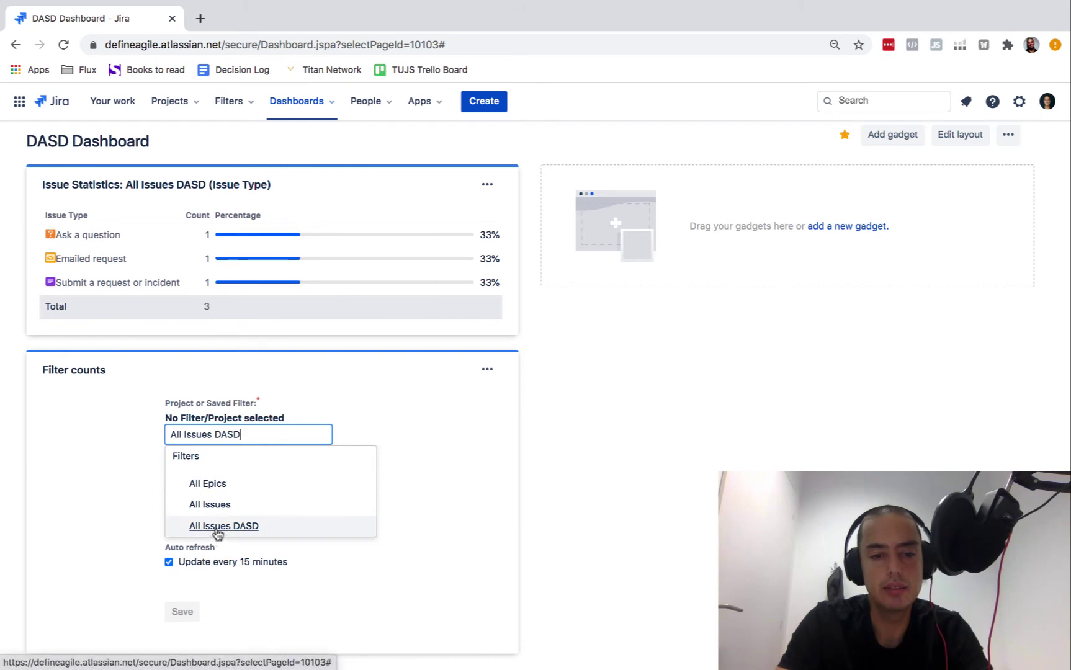
pyautogui.click(216, 526)
# Choose Priority - Highest as the count and save the gadget settings.
pyautogui.click(319, 520)
pyautogui.scroll(-2, 241, 465)
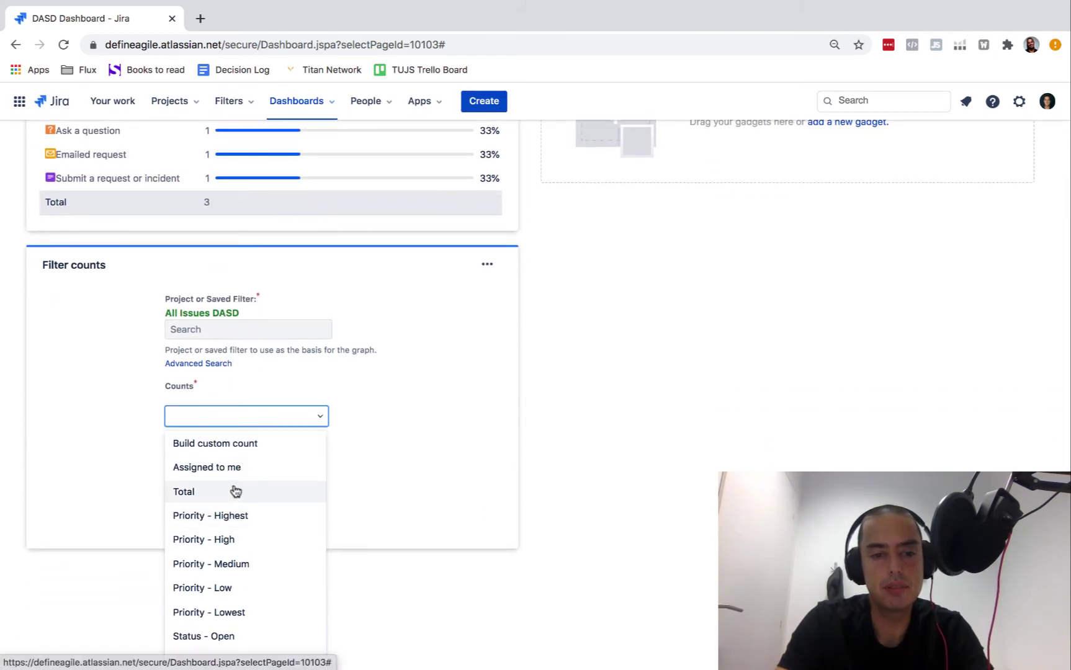
pyautogui.scroll(-6, 236, 491)
pyautogui.scroll(3, 236, 492)
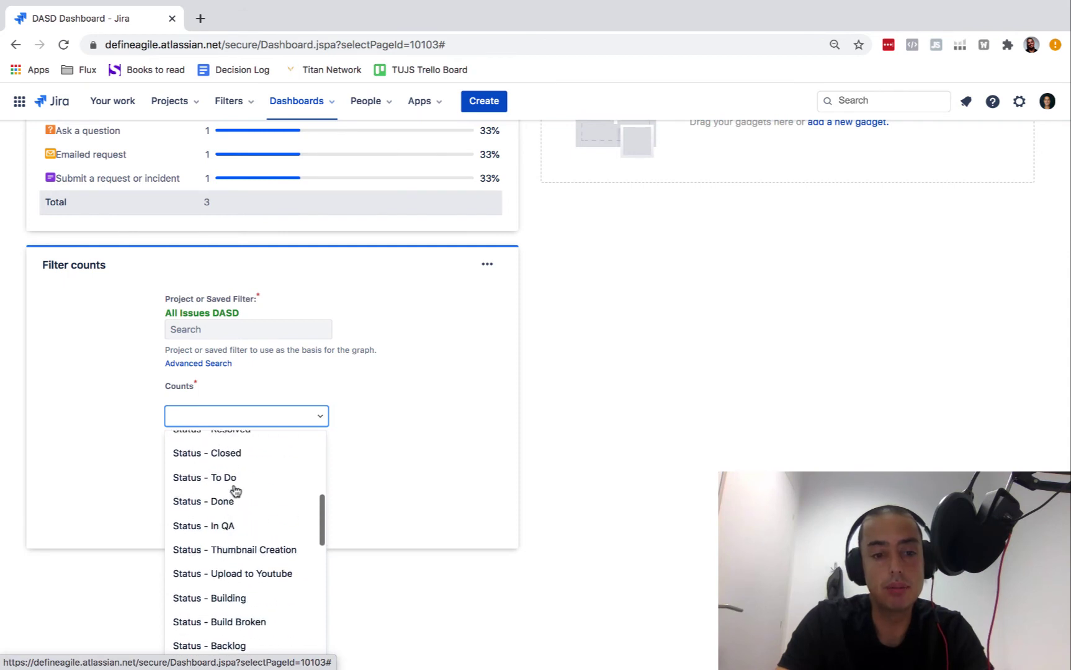
pyautogui.scroll(2, 236, 491)
pyautogui.scroll(-10, 236, 491)
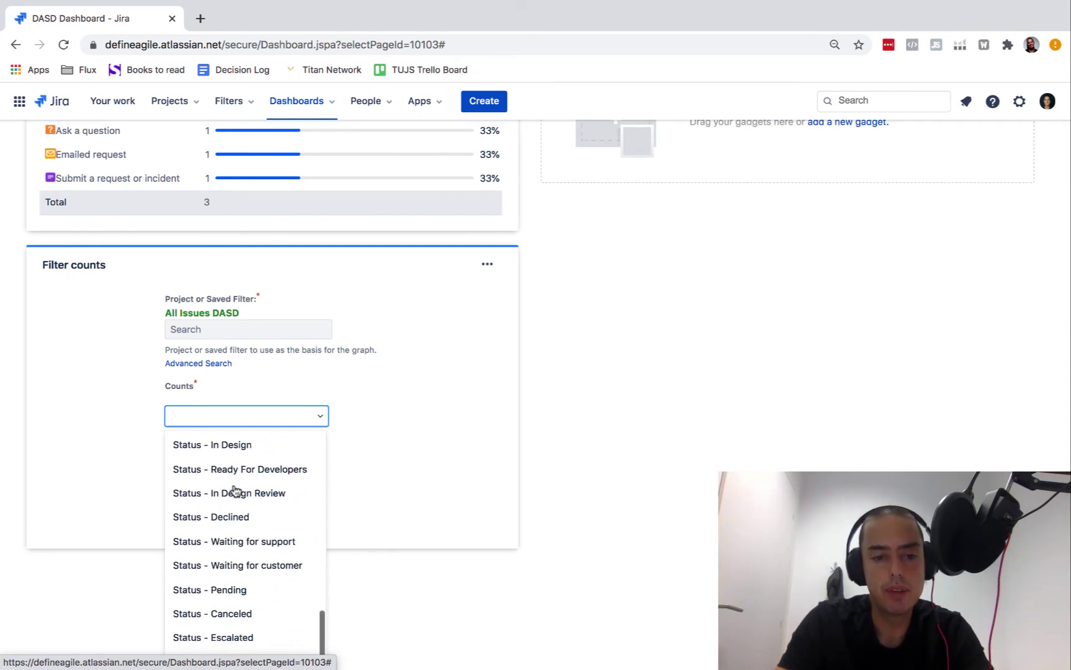
pyautogui.scroll(-1, 234, 492)
pyautogui.scroll(10, 234, 492)
pyautogui.scroll(-1, 235, 491)
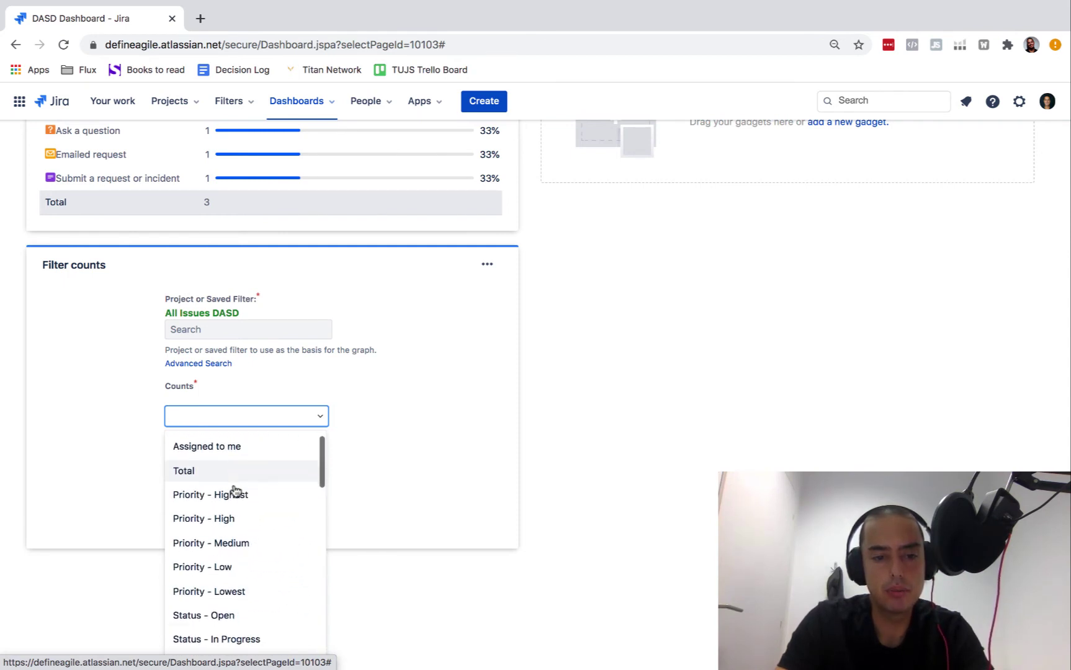
pyautogui.scroll(1, 235, 491)
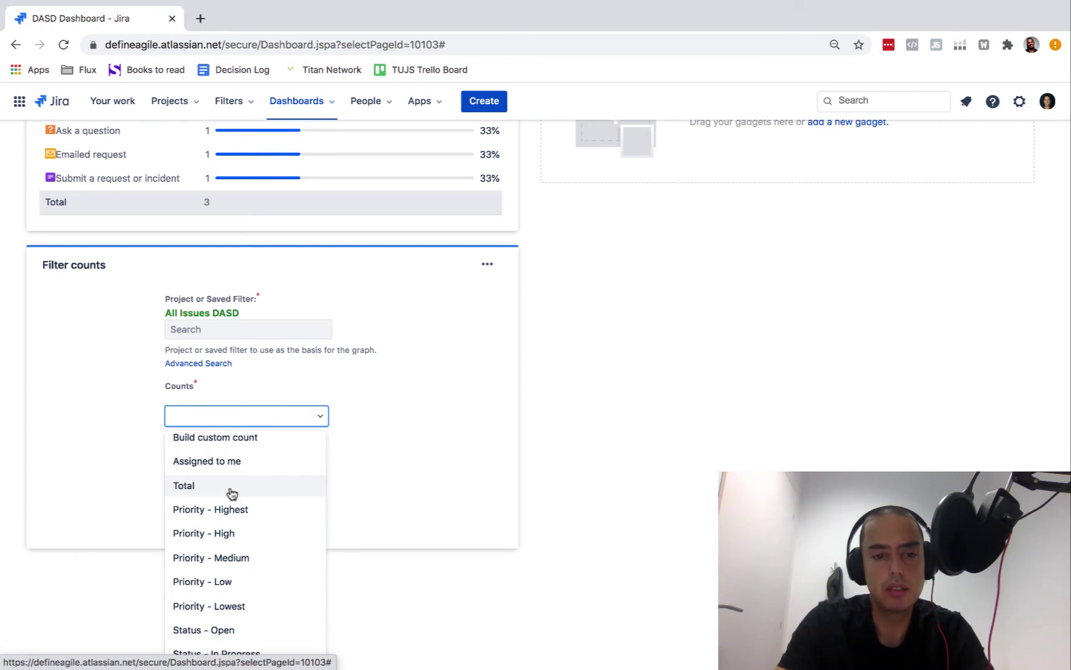
pyautogui.scroll(-1, 232, 493)
pyautogui.click(231, 495)
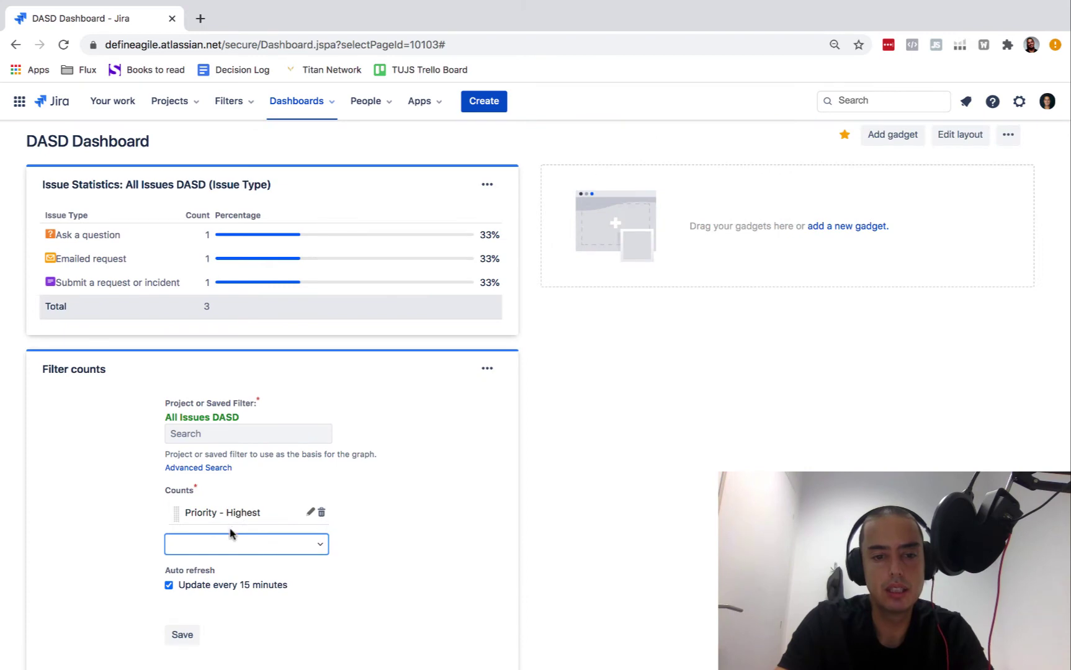
pyautogui.click(180, 635)
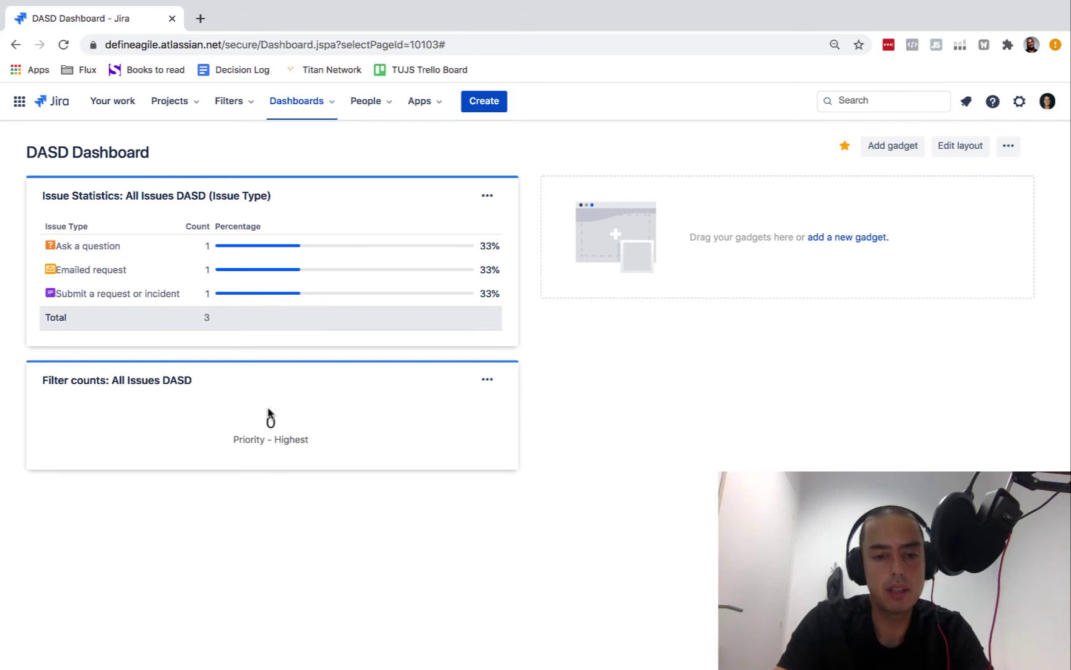
# Edit the Filter counts gadget and add a Status - In Progress count.
pyautogui.click(487, 379)
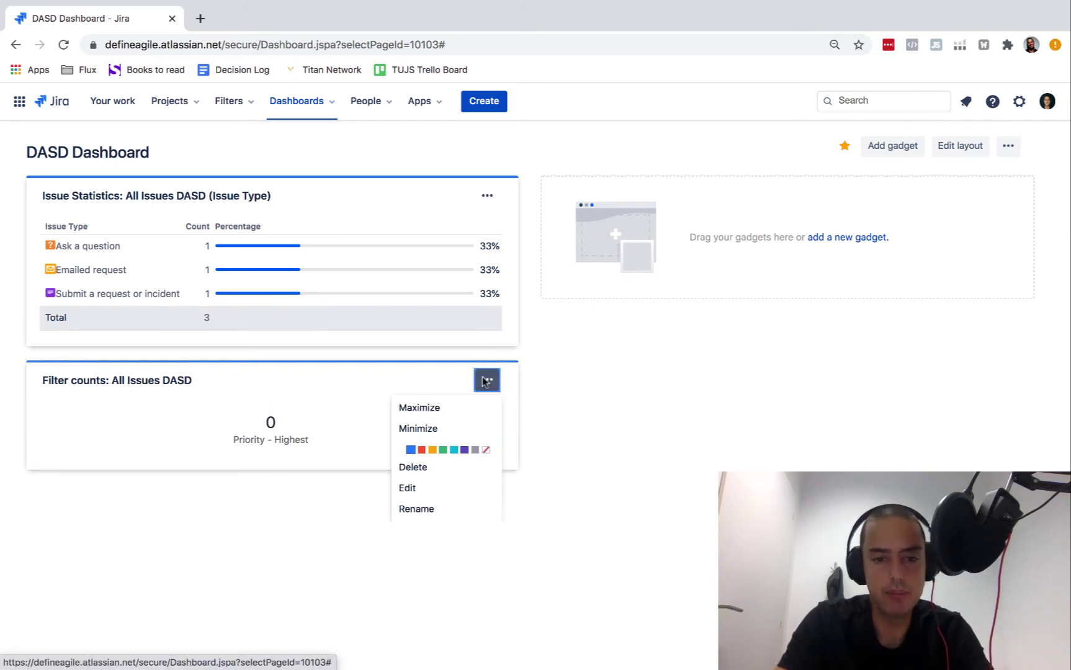
pyautogui.click(432, 487)
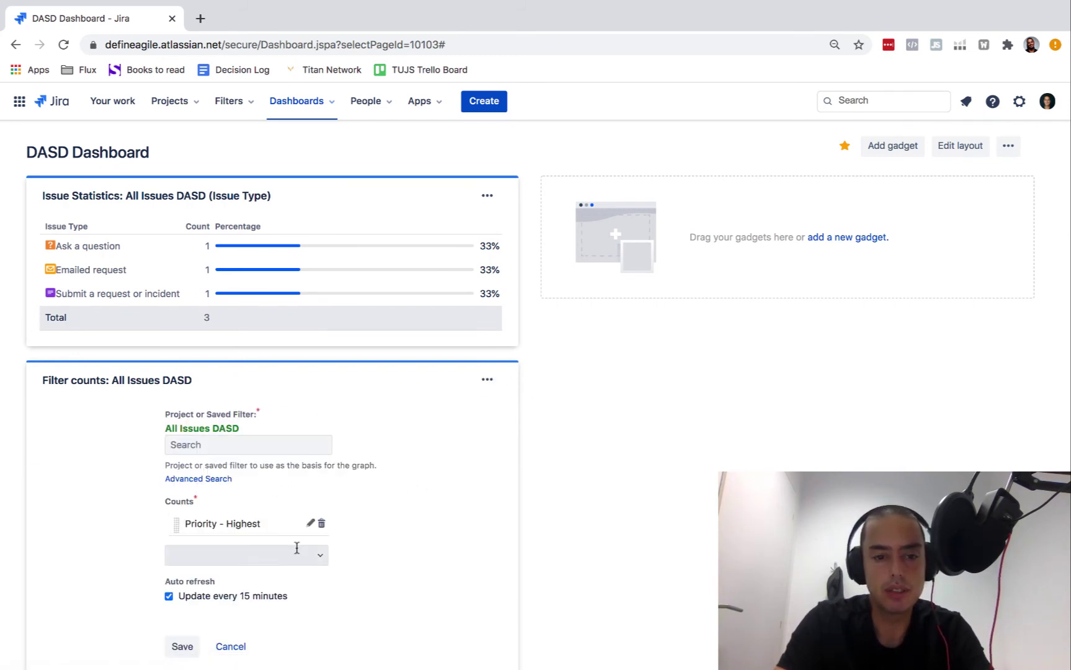
pyautogui.click(321, 559)
pyautogui.scroll(-3, 278, 605)
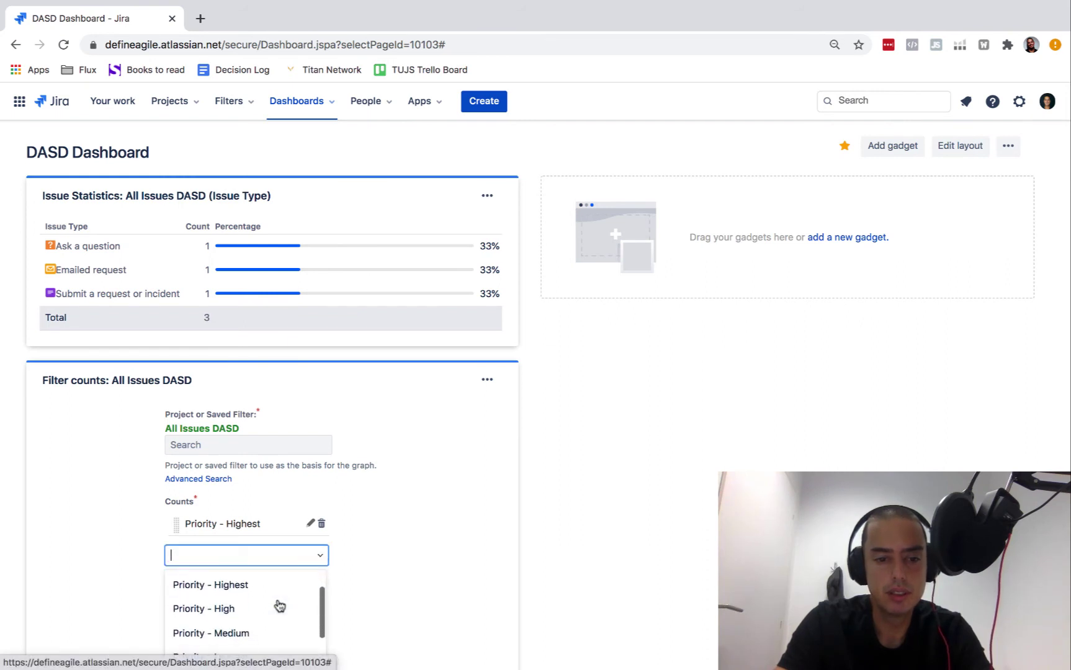
pyautogui.scroll(-4, 280, 605)
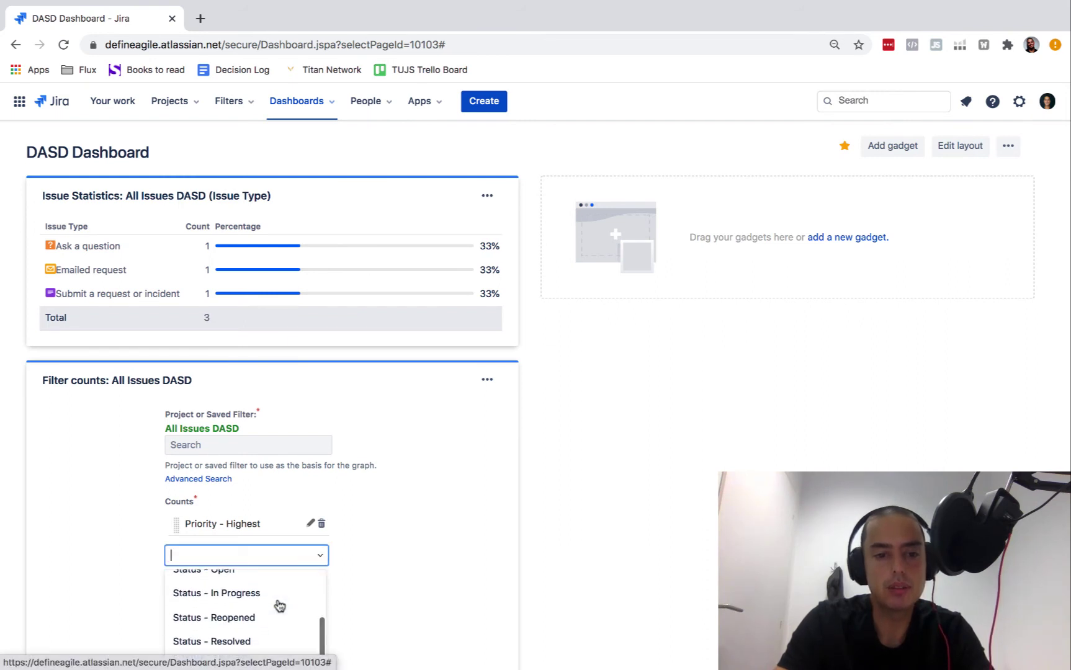
pyautogui.click(258, 587)
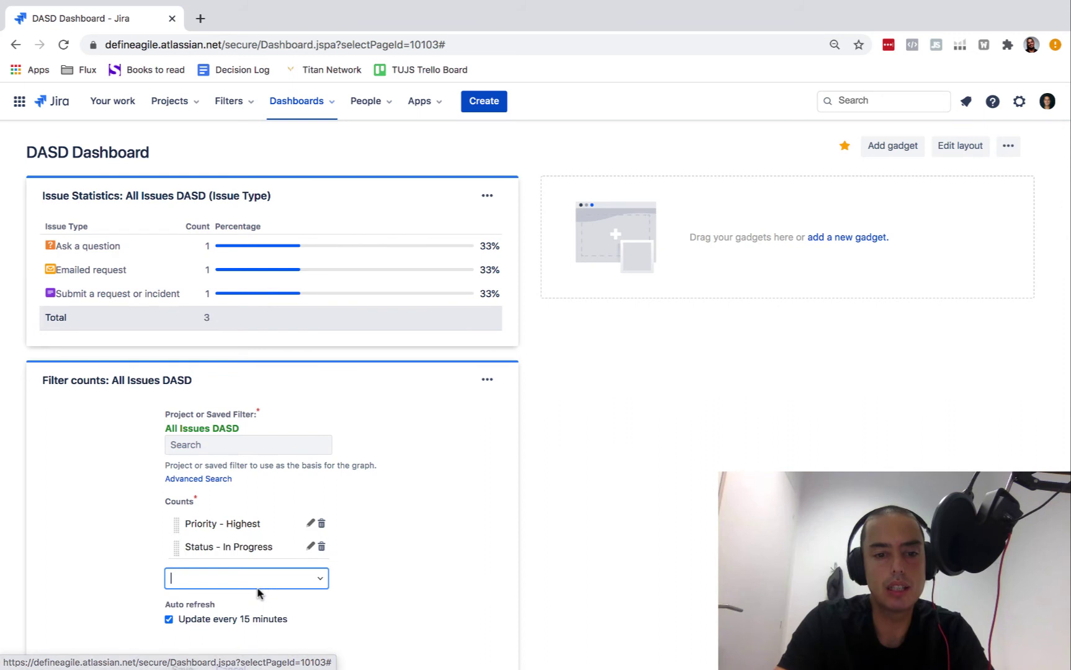
# Add Status - Resolved, remove Priority - Highest, and save the counts.
pyautogui.click(319, 580)
pyautogui.scroll(-4, 280, 605)
pyautogui.scroll(-5, 279, 607)
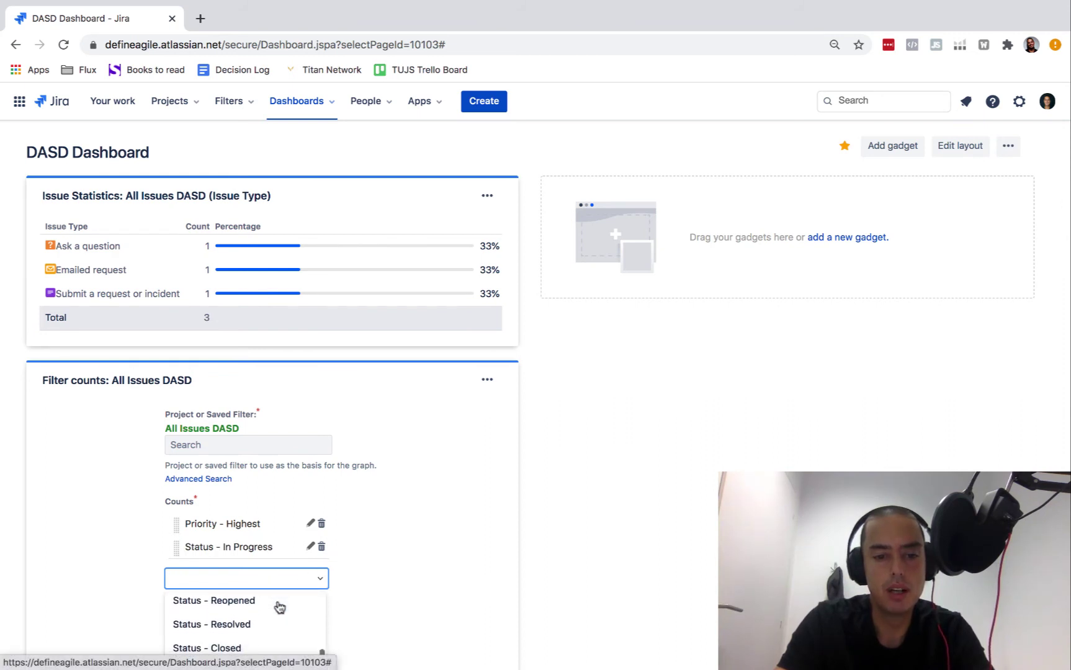
pyautogui.click(256, 614)
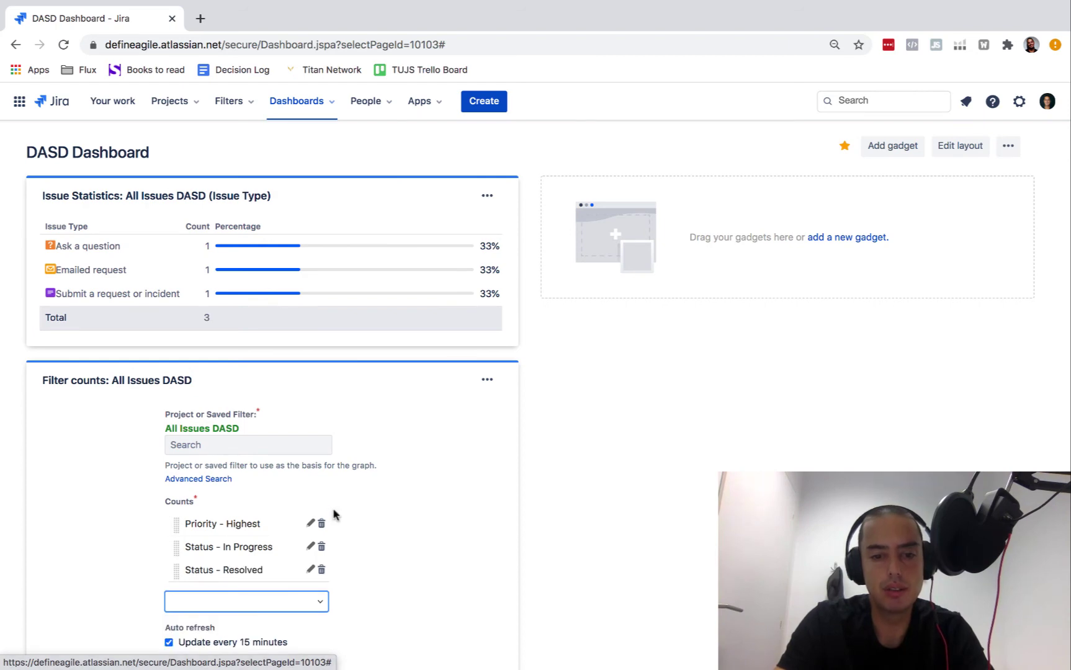
pyautogui.click(322, 524)
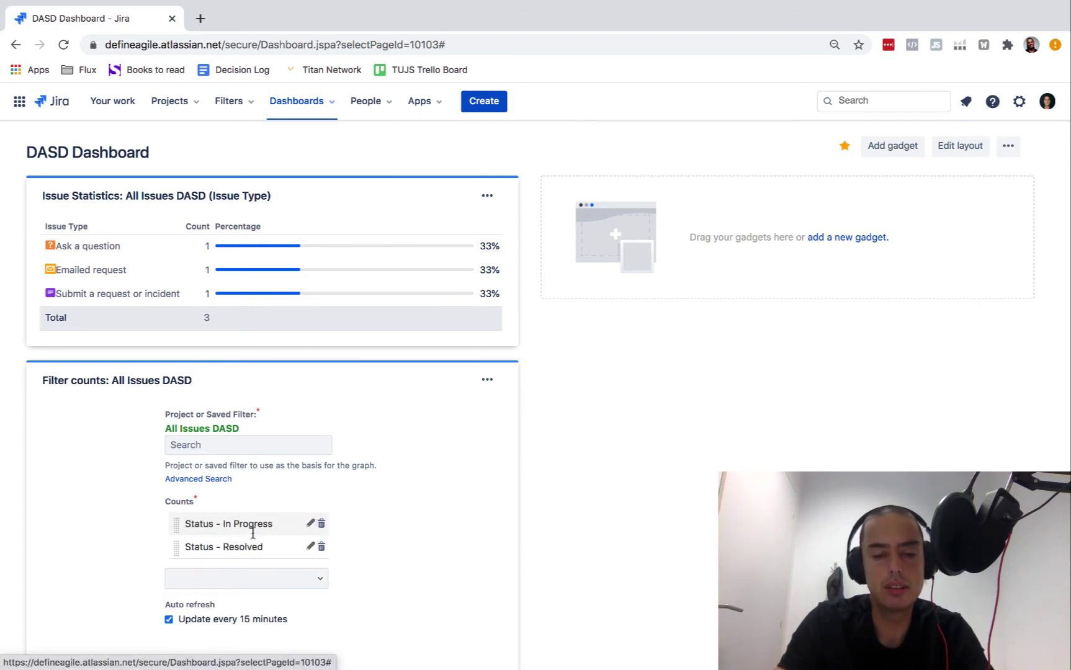
pyautogui.scroll(-2, 231, 521)
pyautogui.click(180, 608)
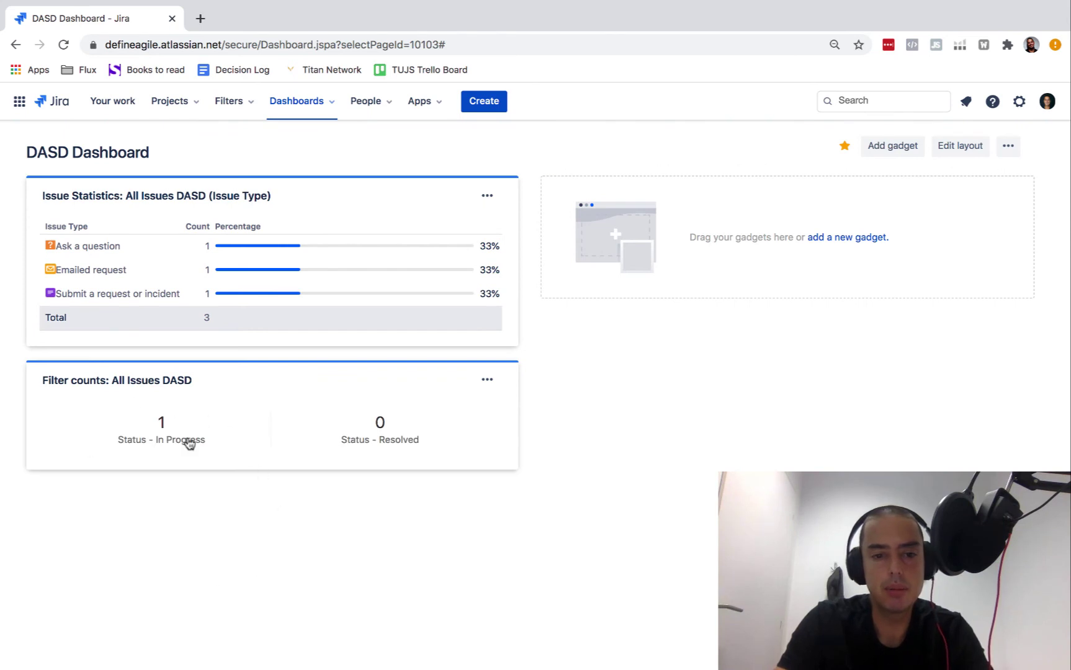
# Open the Filter counts gadget's edit settings and its list of available counts.
pyautogui.moveTo(179, 432)
pyautogui.moveTo(377, 428)
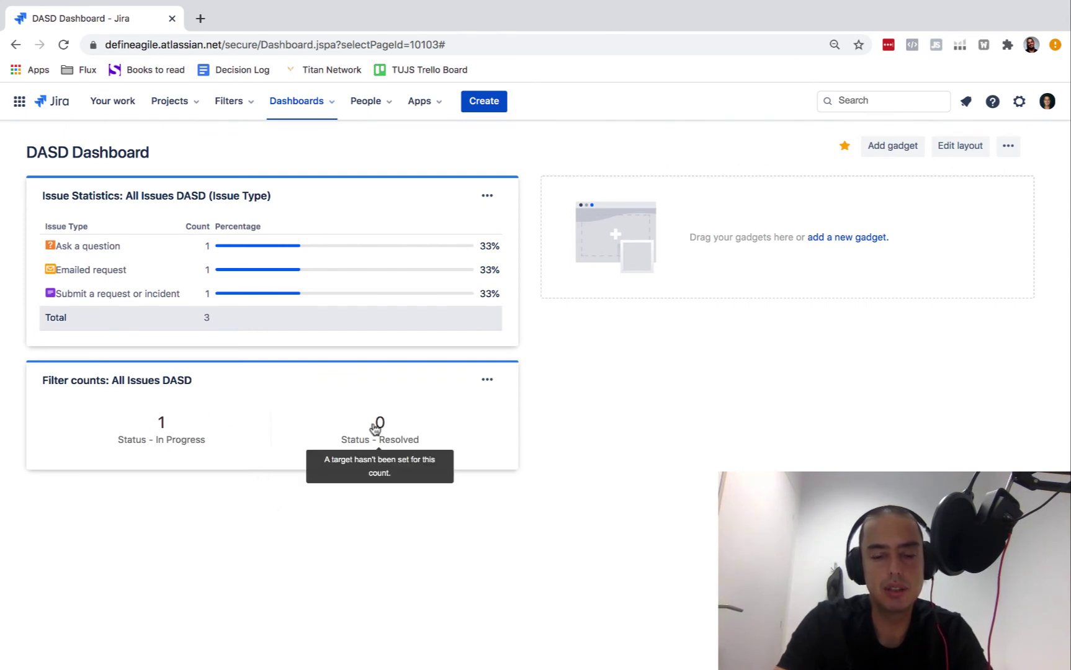
pyautogui.click(487, 379)
pyautogui.click(407, 488)
pyautogui.scroll(-1, 306, 485)
pyautogui.click(312, 510)
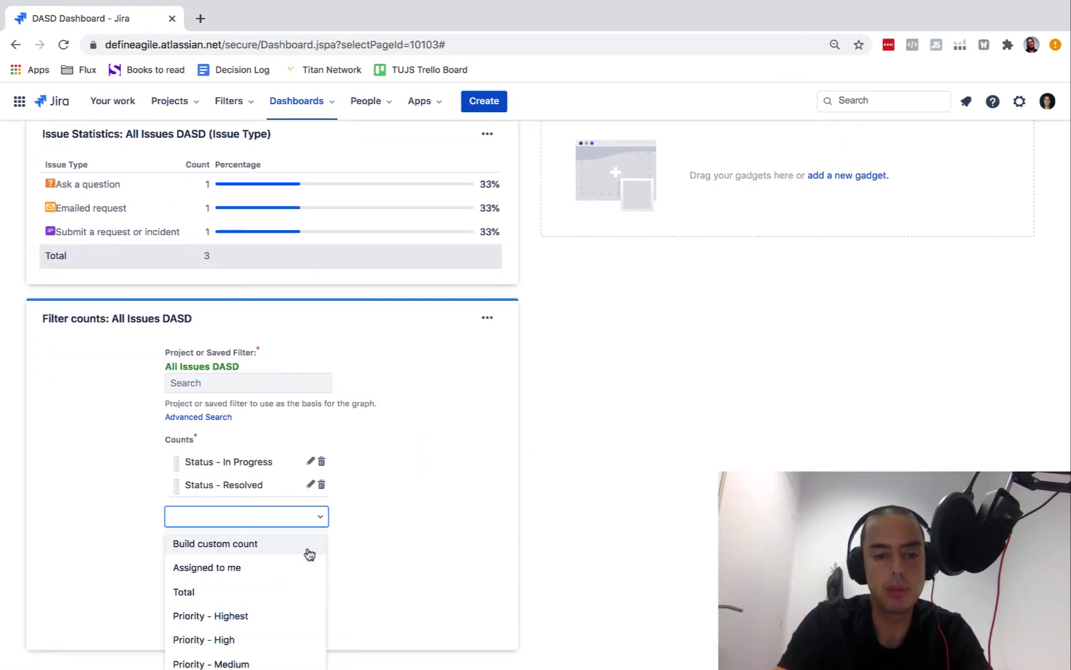
# Add the Status - Done count, remove Status - Resolved, and save the gadget.
pyautogui.scroll(-10, 307, 554)
pyautogui.scroll(10, 309, 554)
pyautogui.scroll(-2, 308, 552)
pyautogui.scroll(-5, 307, 552)
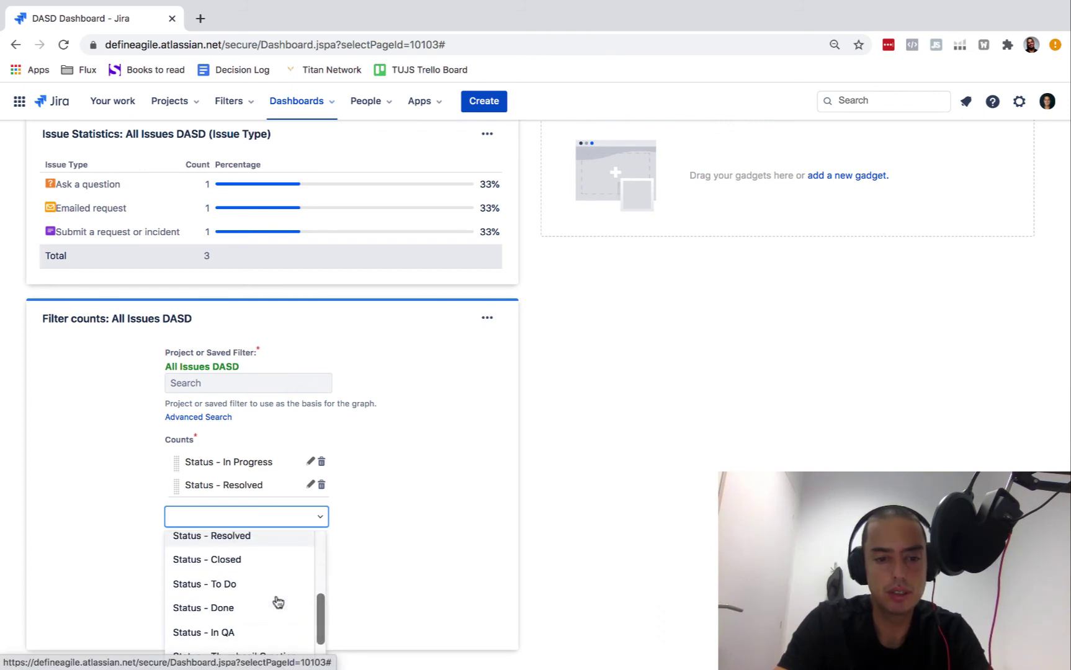
pyautogui.scroll(-1, 256, 569)
pyautogui.click(239, 594)
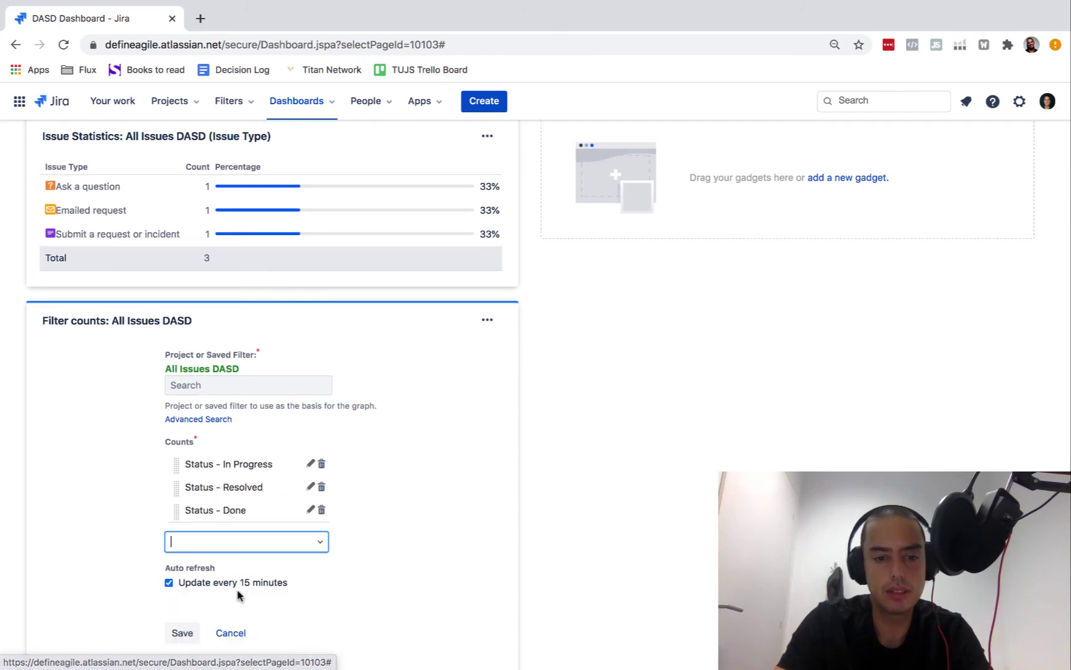
pyautogui.click(320, 484)
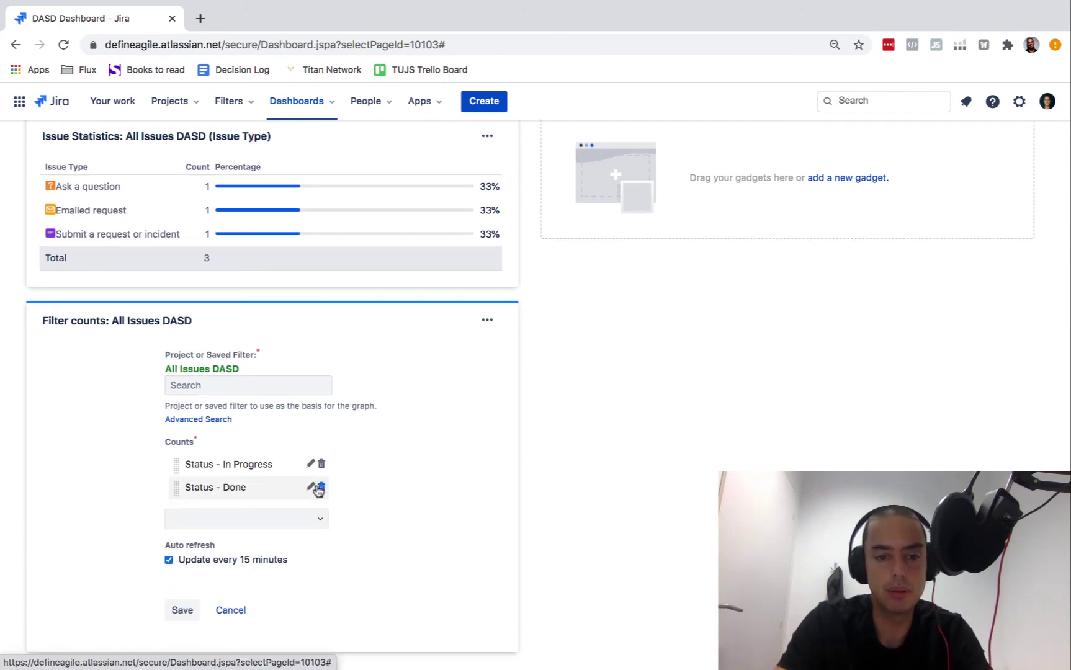
pyautogui.click(181, 610)
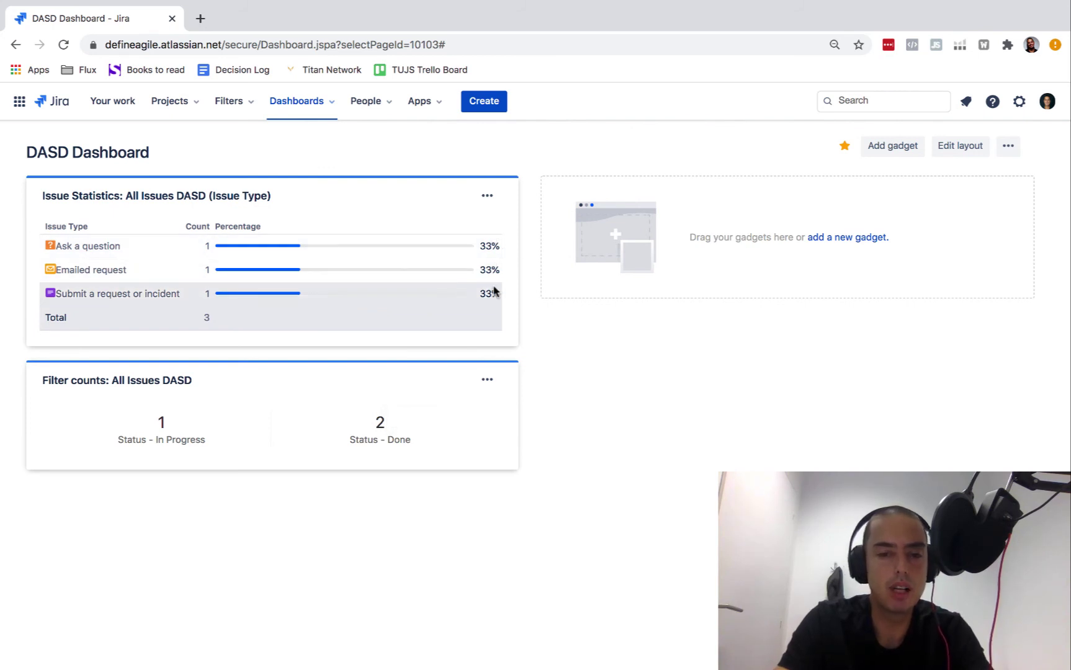
# Change the Issue Statistics gadget's Statistic Type to Status and save it.
pyautogui.click(487, 196)
pyautogui.click(407, 303)
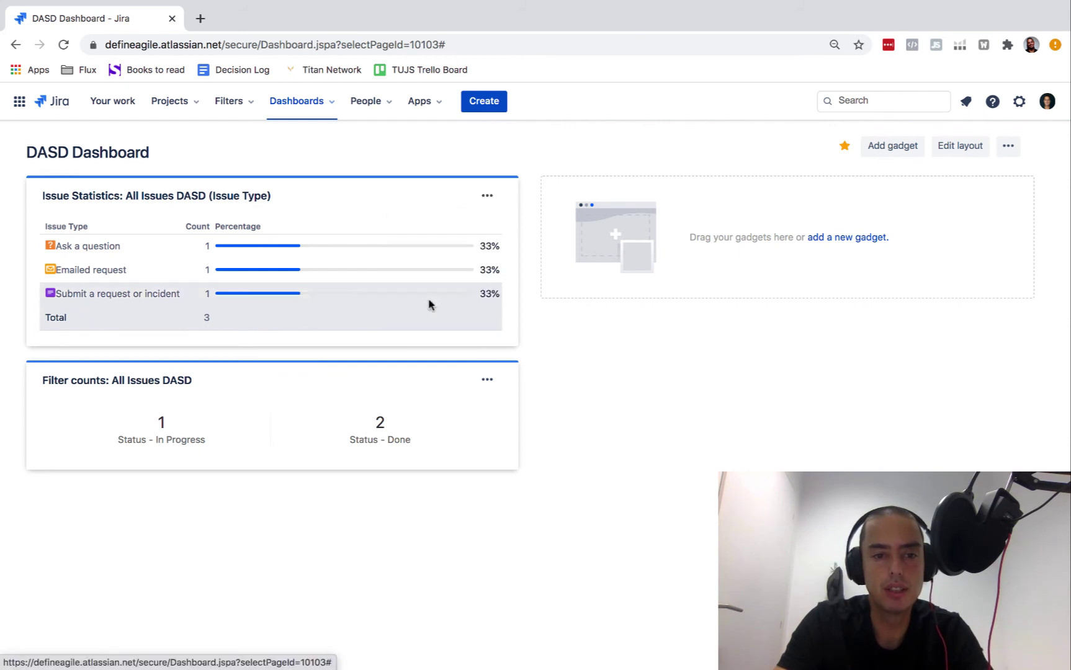
pyautogui.click(193, 330)
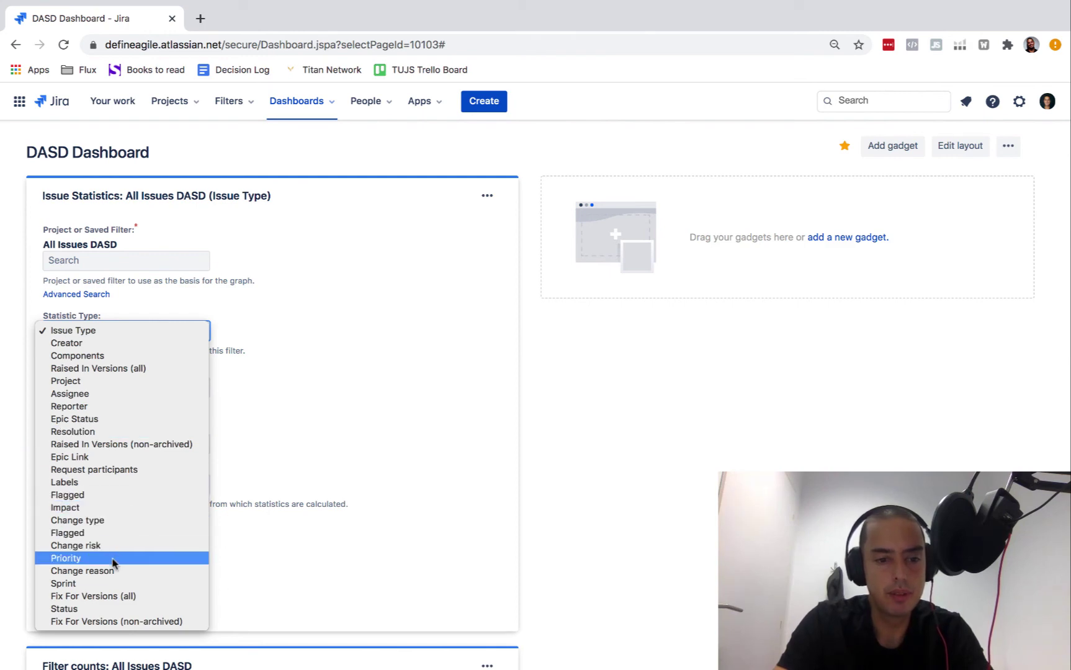
pyautogui.click(98, 609)
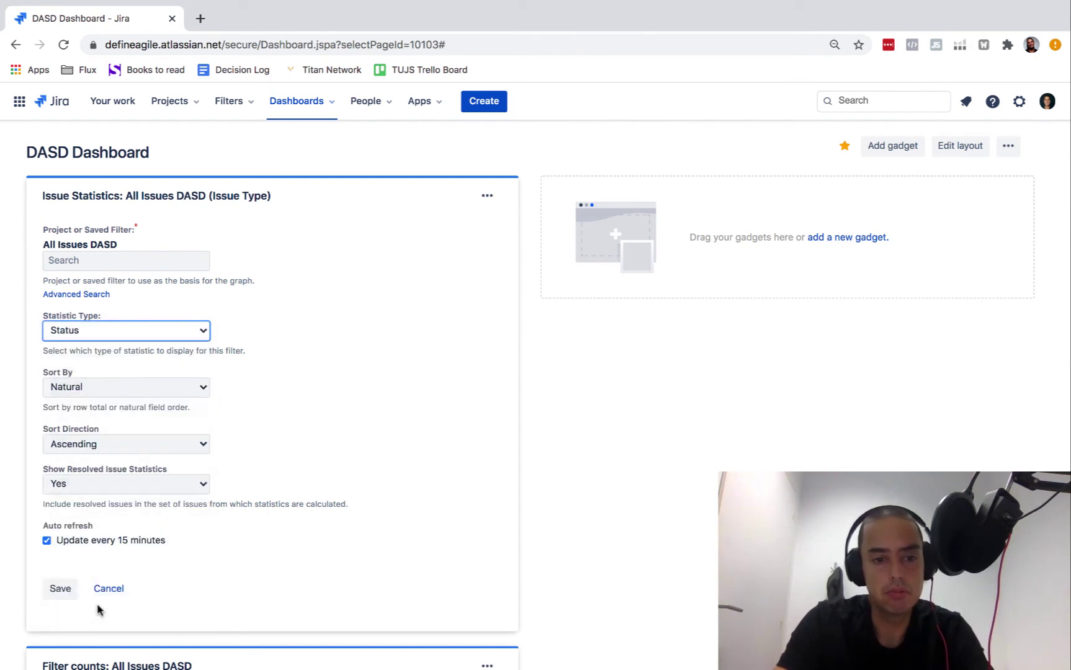
pyautogui.click(56, 591)
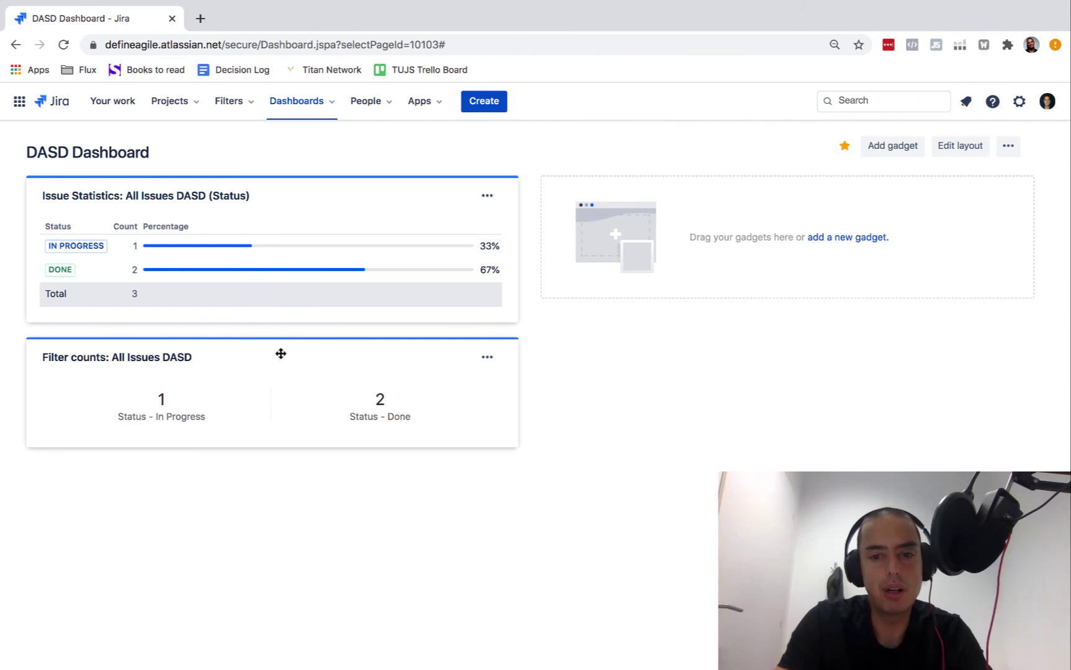
# Move the Filter counts gadget into the right column beside Issue Statistics.
pyautogui.moveTo(280, 353); pyautogui.dragTo(832, 196)
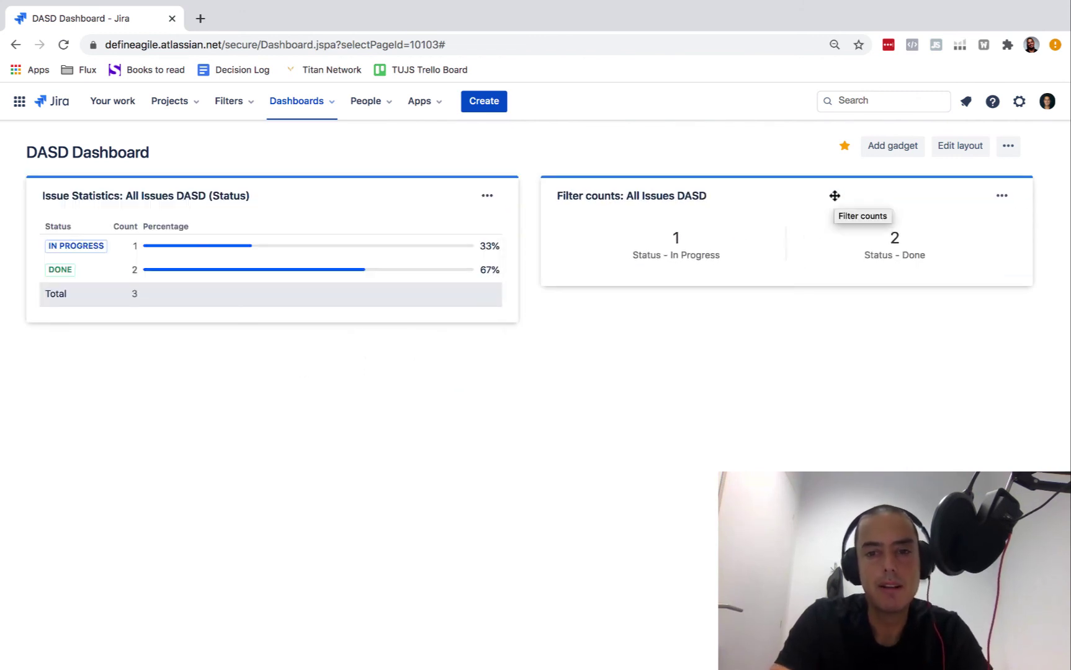